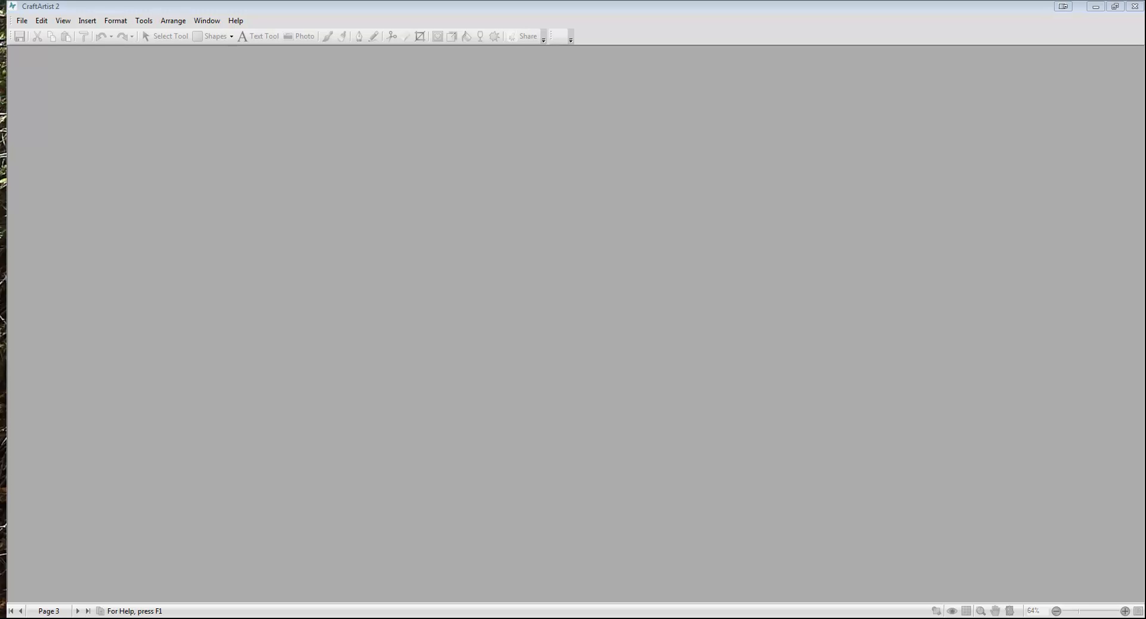
# Step: Start a new project from the Startup Wizard and bring up the greeting card template chooser
pyautogui.click(22, 20)
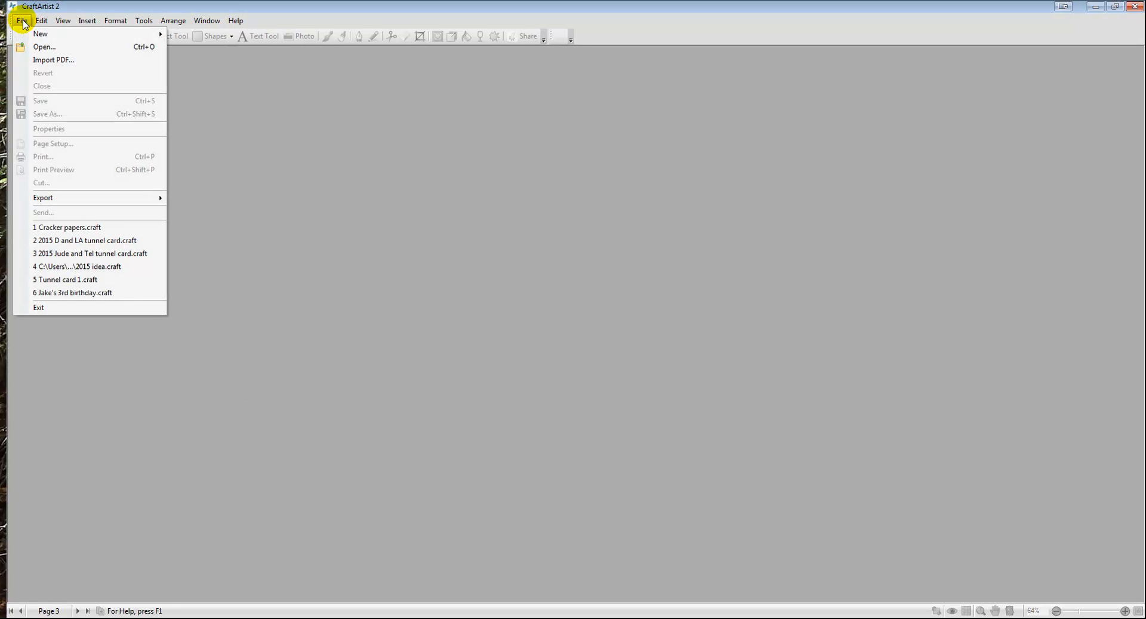
pyautogui.moveTo(40, 34)
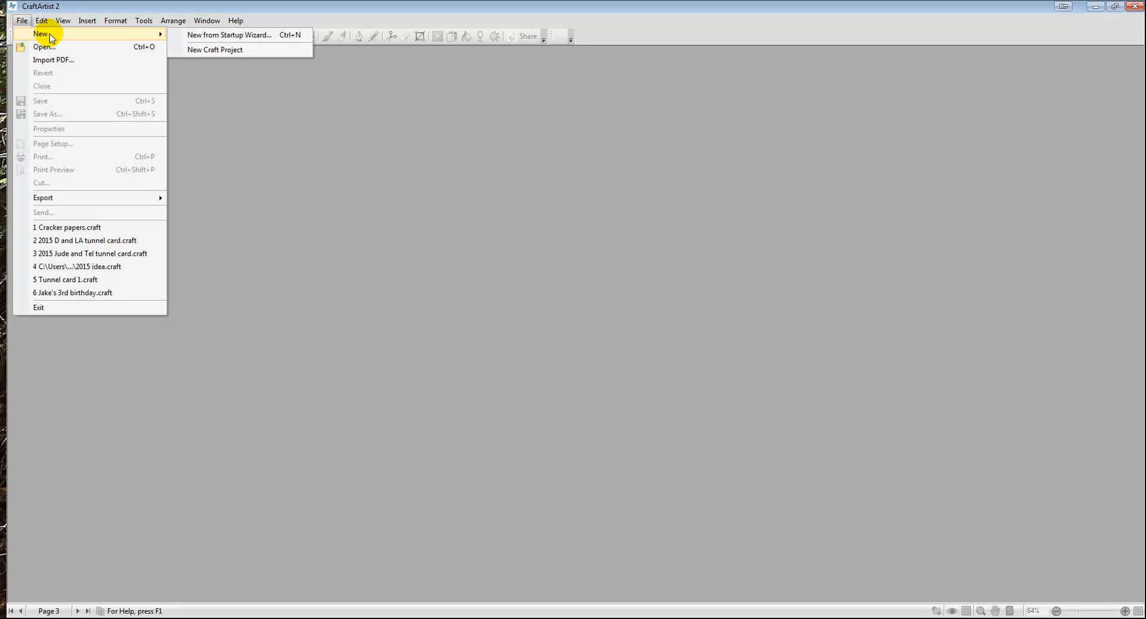
pyautogui.click(231, 36)
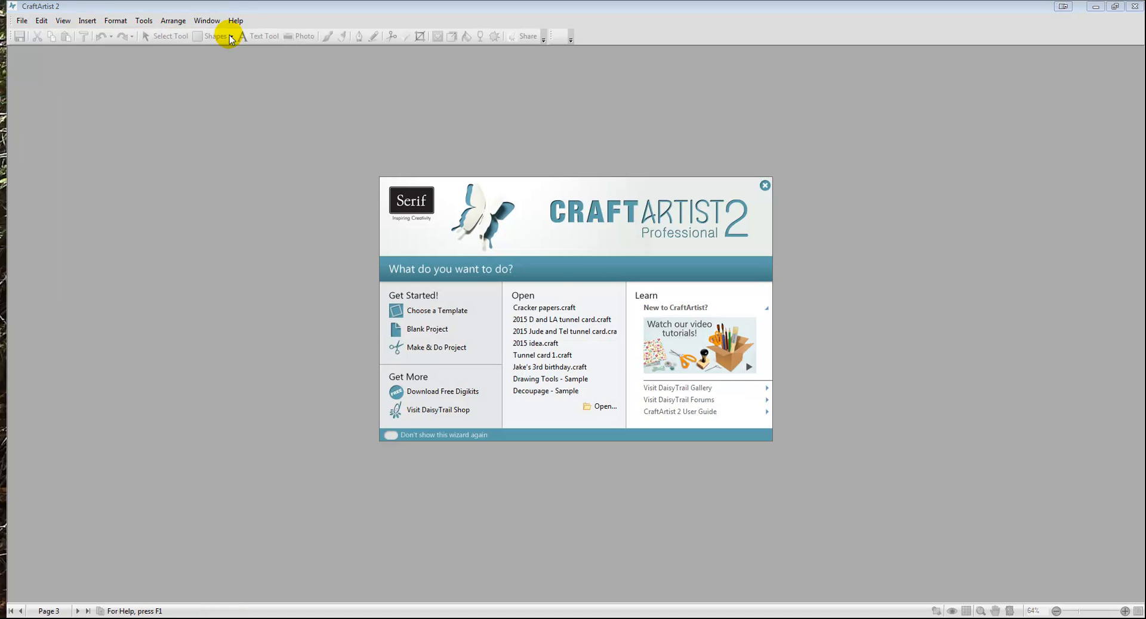
pyautogui.click(451, 309)
pyautogui.press('Escape')
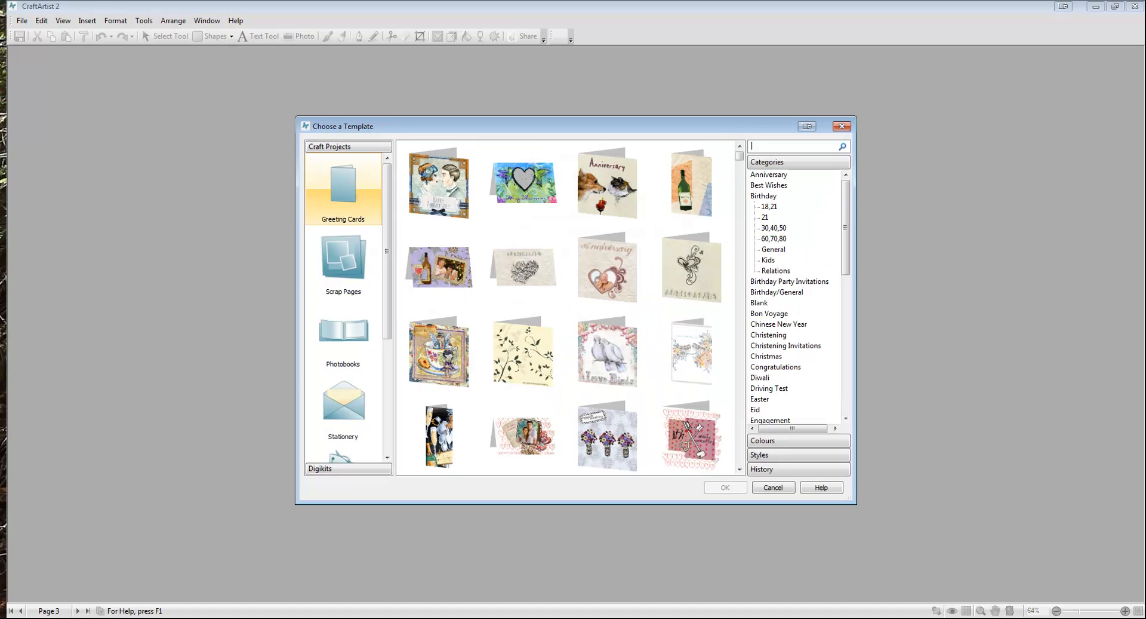
# Step: Create the project from the Country Garden template in the Tunnel Card category
pyautogui.moveTo(846, 223); pyautogui.dragTo(847, 365)
pyautogui.click(772, 346)
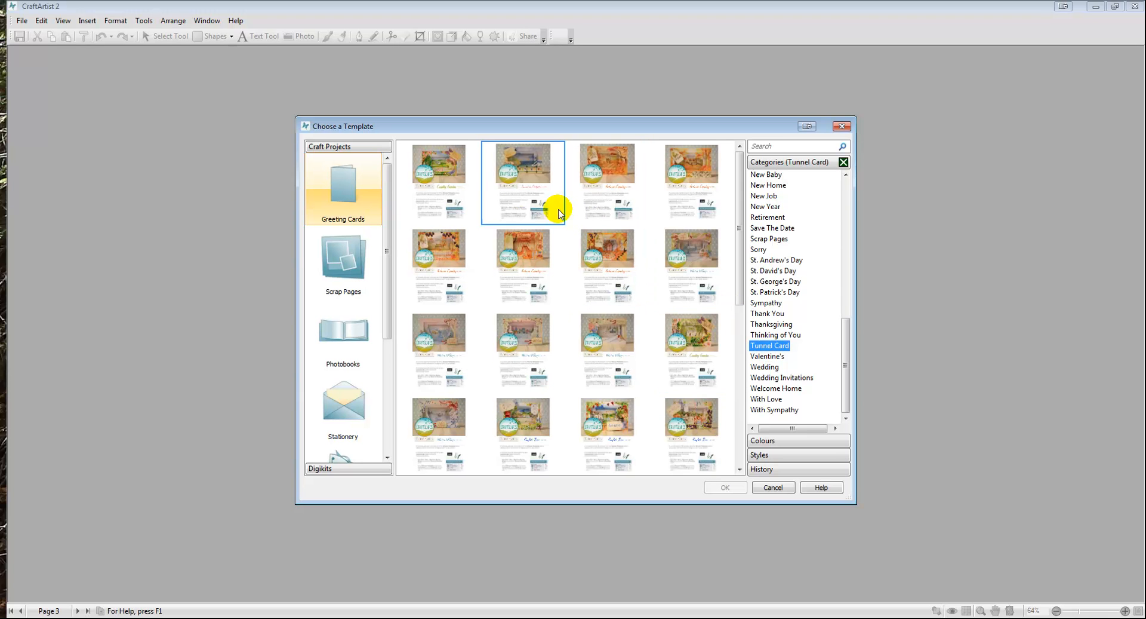
pyautogui.click(456, 175)
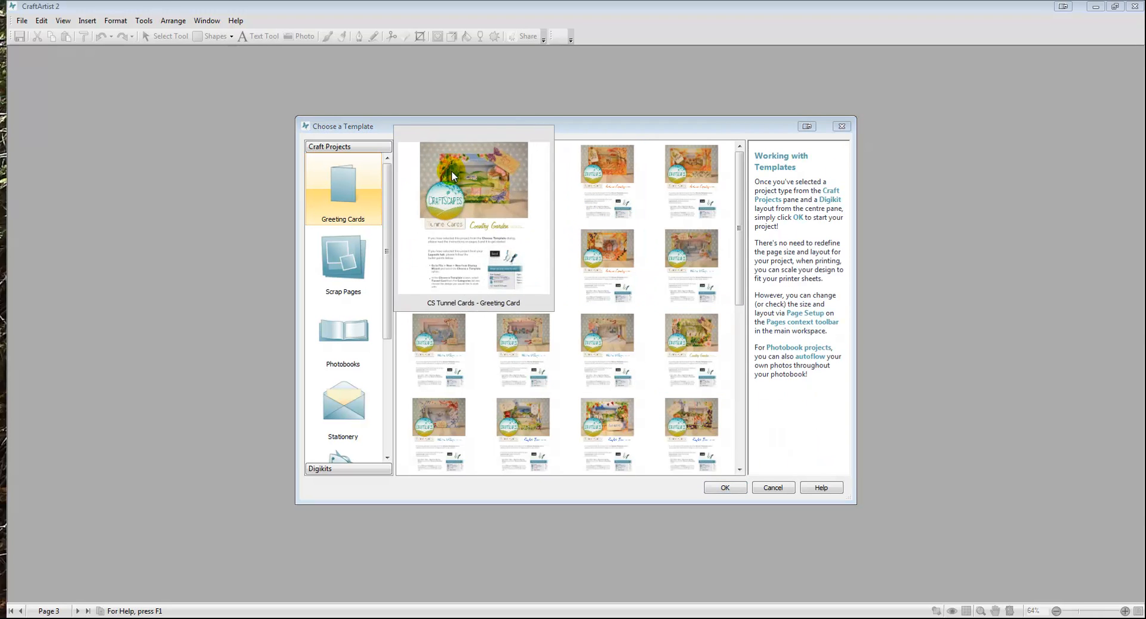
pyautogui.click(724, 486)
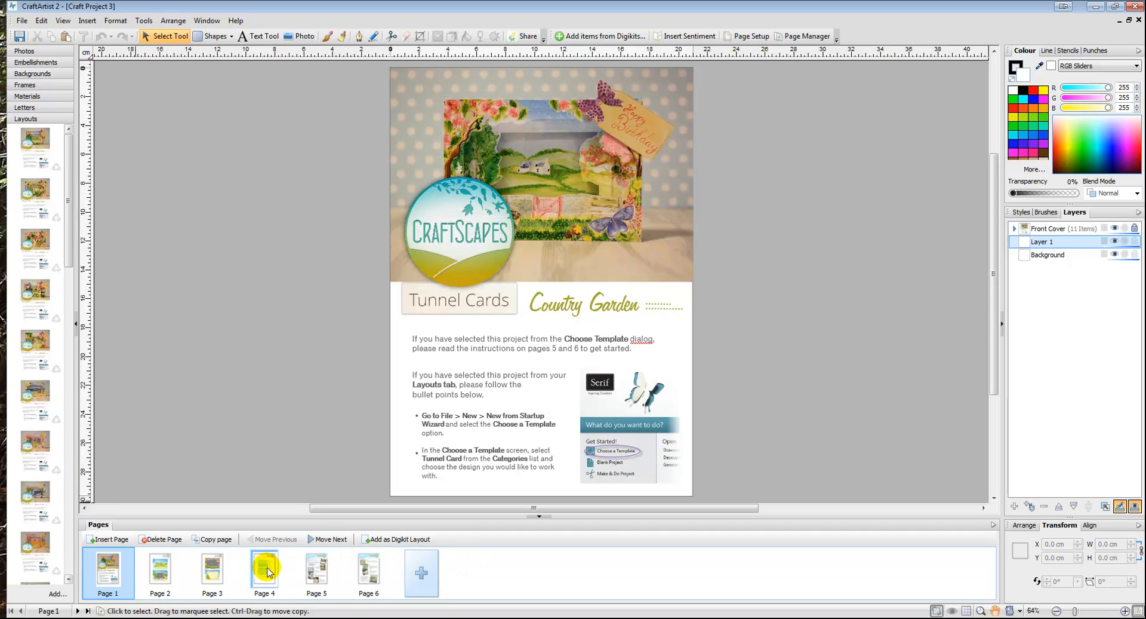
# Step: Look through pages 2 to 6 of the template to review the card pieces and the assembly instructions
pyautogui.click(160, 572)
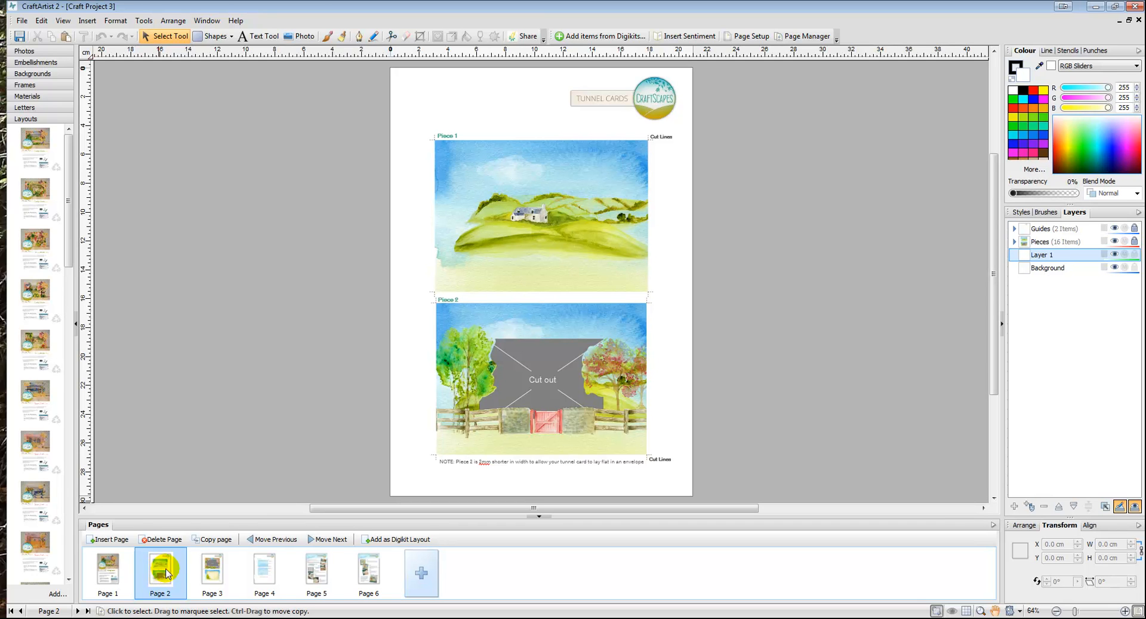
pyautogui.click(210, 568)
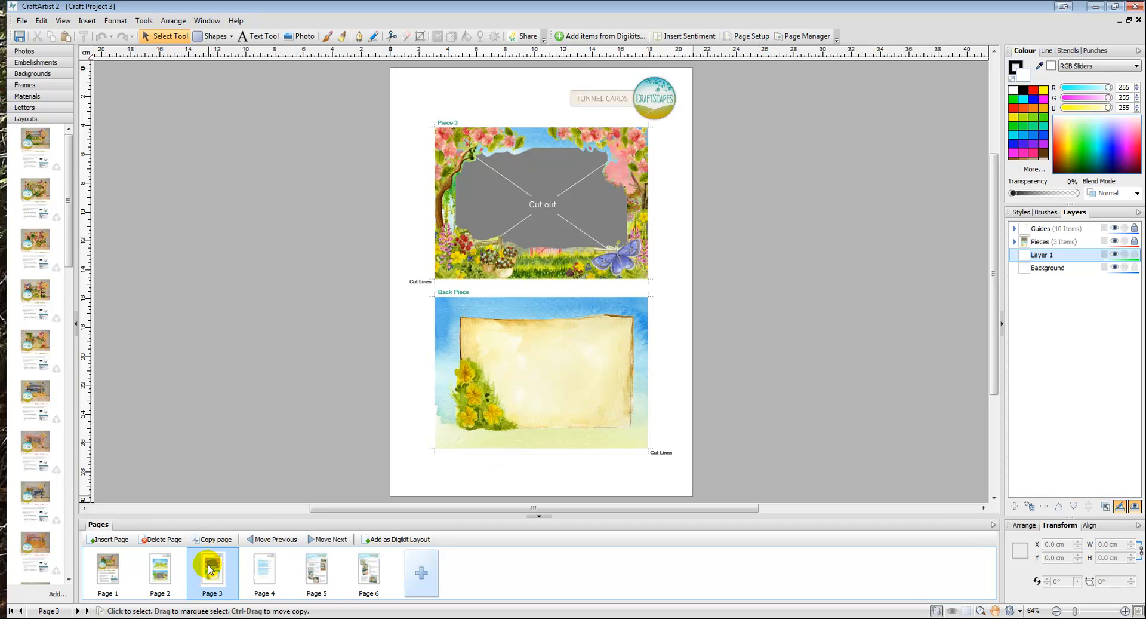
pyautogui.click(269, 571)
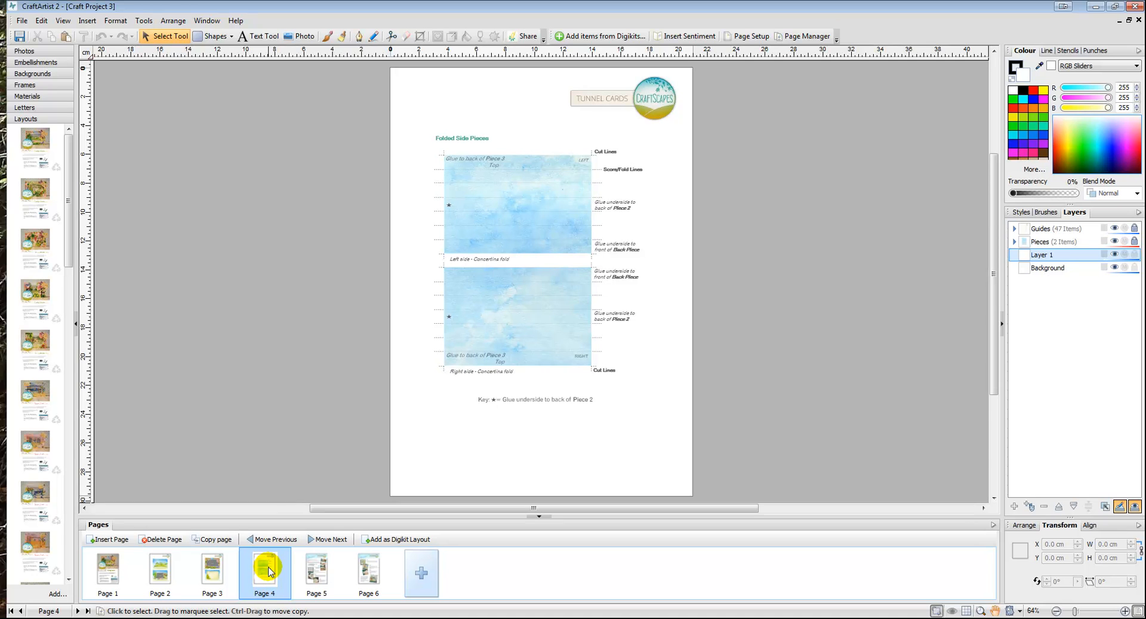
pyautogui.click(325, 568)
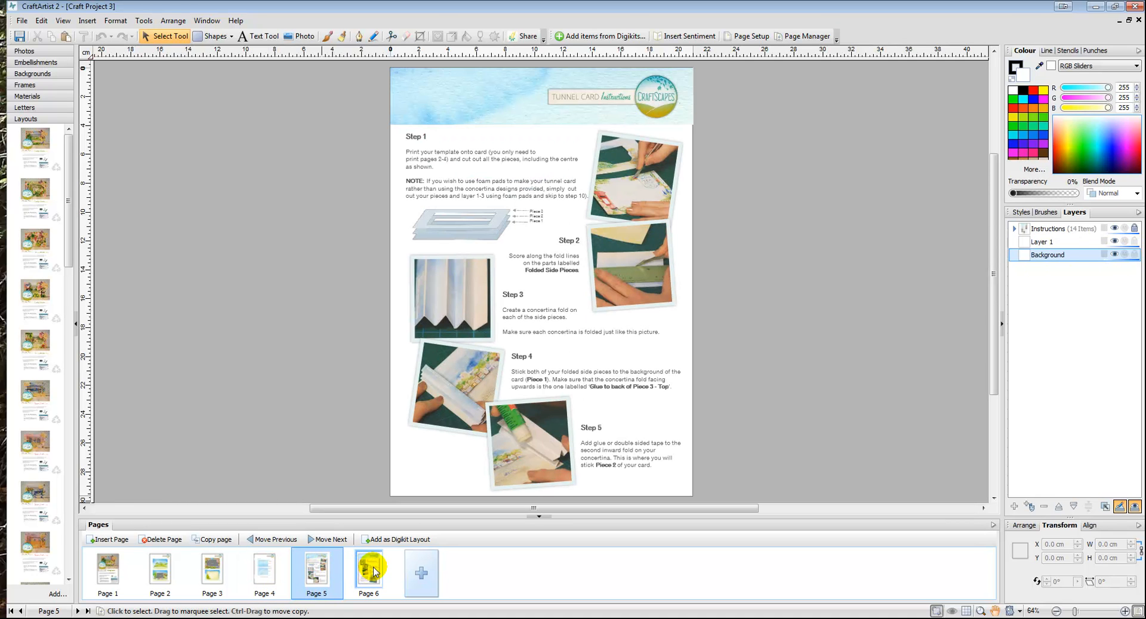
pyautogui.click(374, 571)
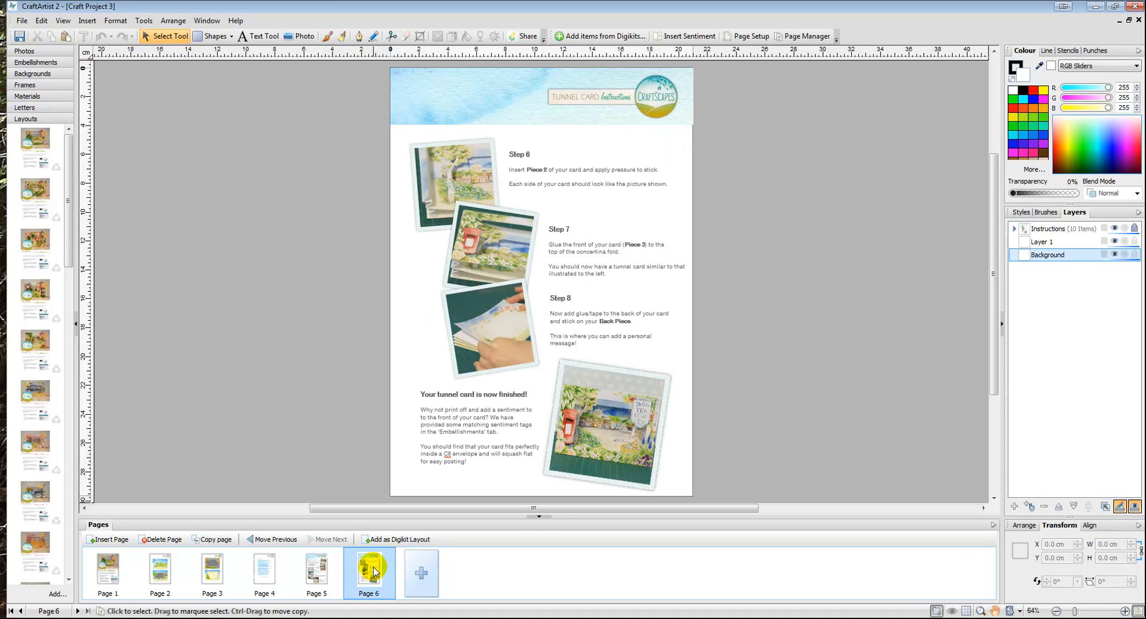
# Step: Unlock the Guides and Pieces layers on page 2 and check that the Piece 1 and Piece 2 pictures are selectable
pyautogui.click(160, 570)
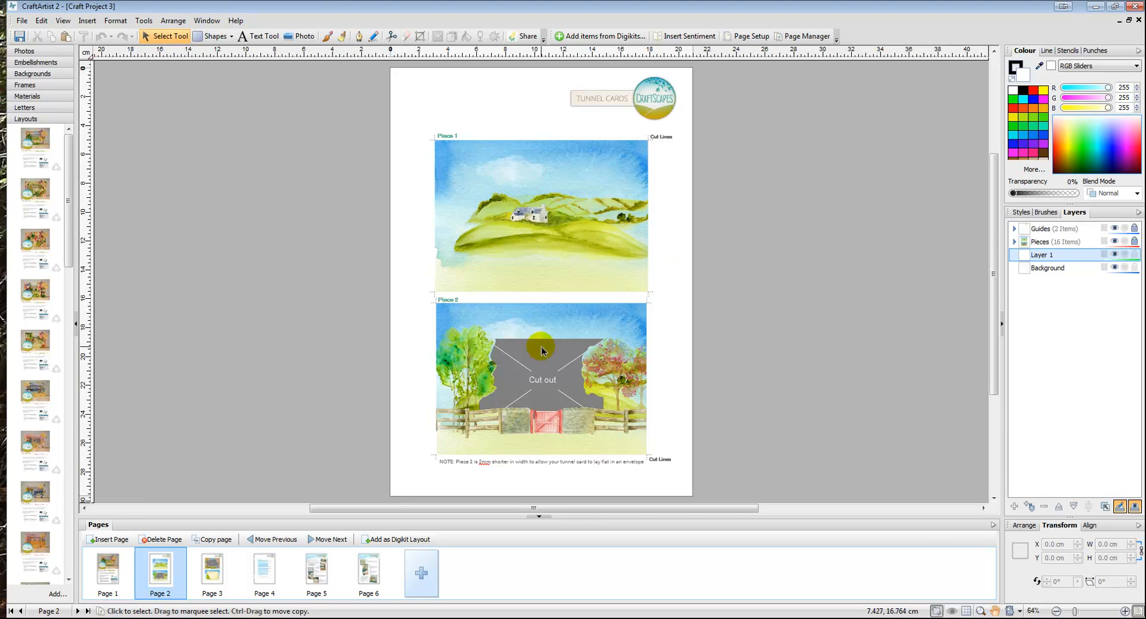
pyautogui.click(1136, 229)
pyautogui.click(1135, 242)
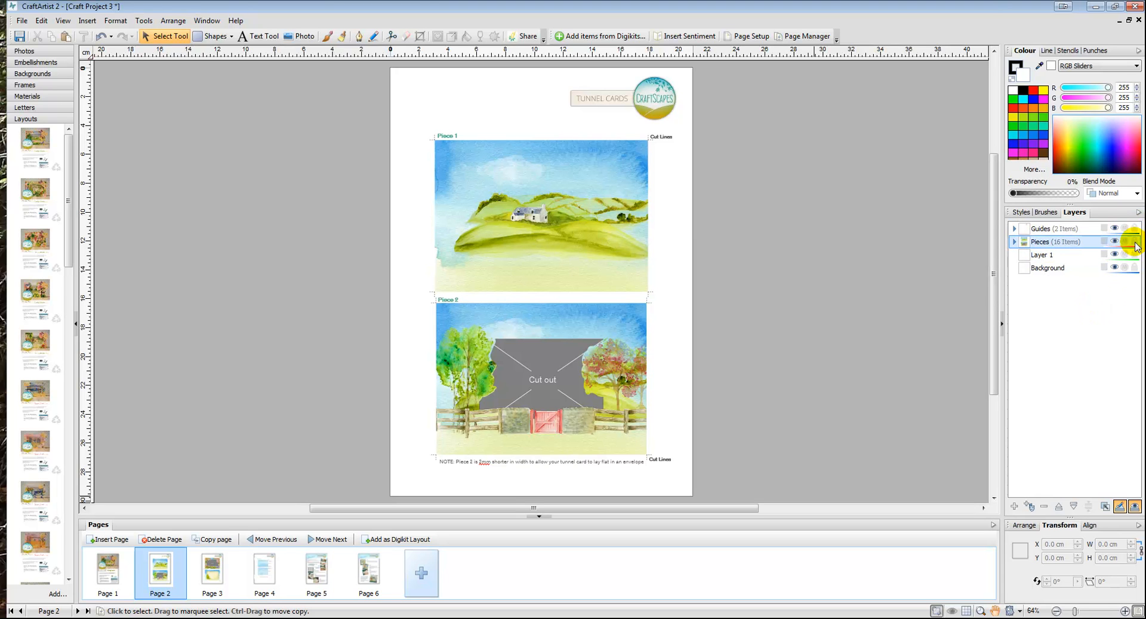
pyautogui.click(575, 148)
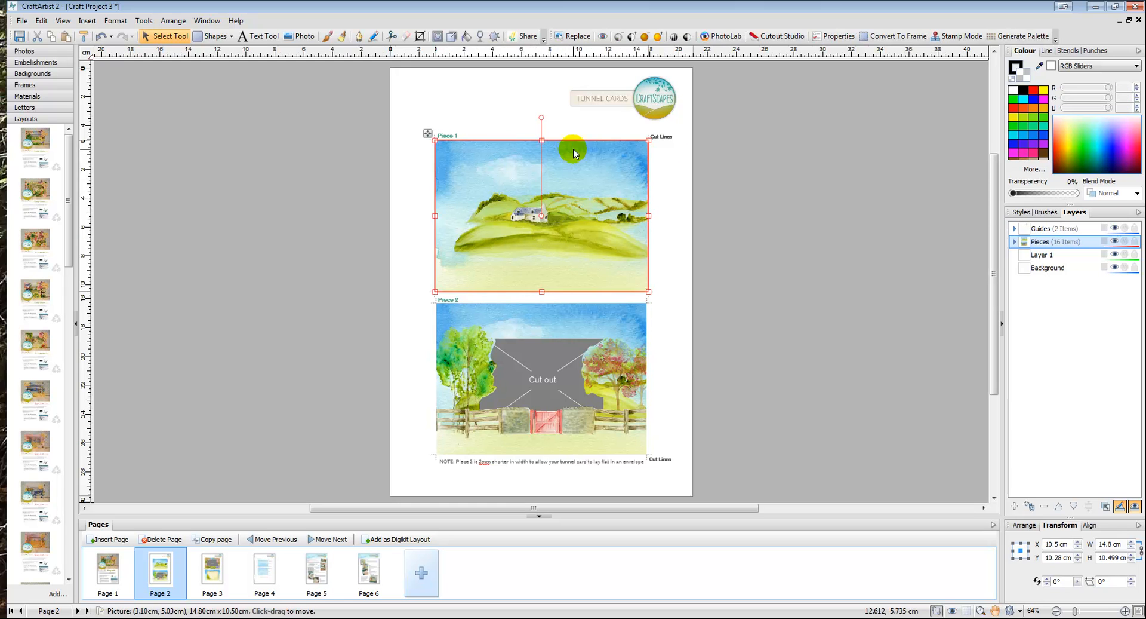
pyautogui.click(605, 394)
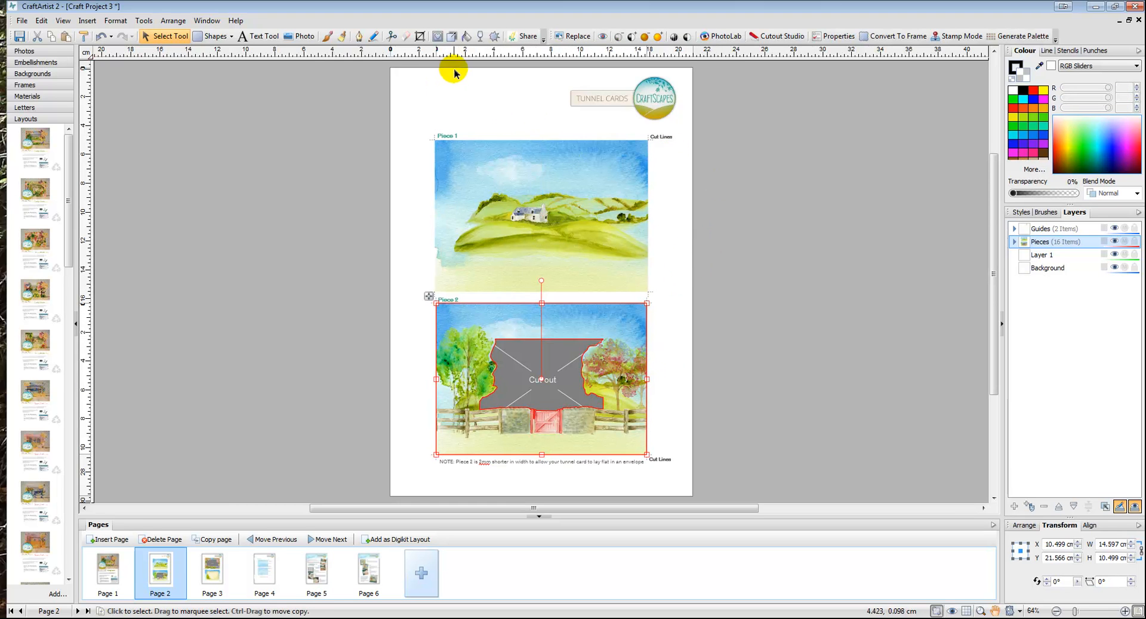
pyautogui.click(479, 154)
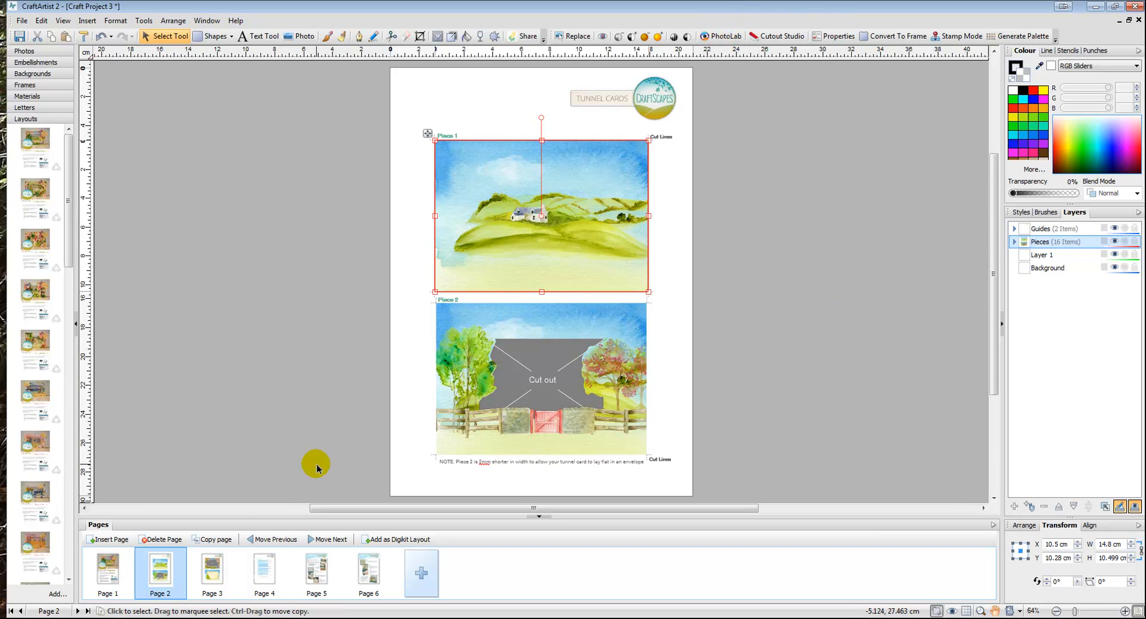
# Step: Insert a blank page after page 2 and copy the Piece 1 landscape picture onto it
pyautogui.click(116, 541)
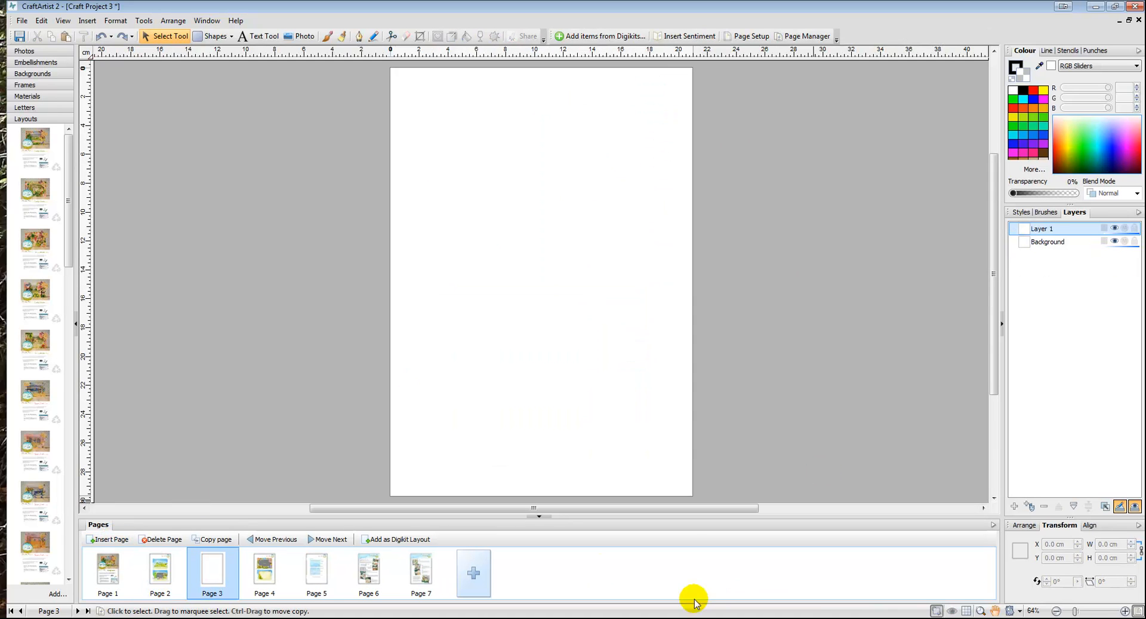
pyautogui.click(156, 576)
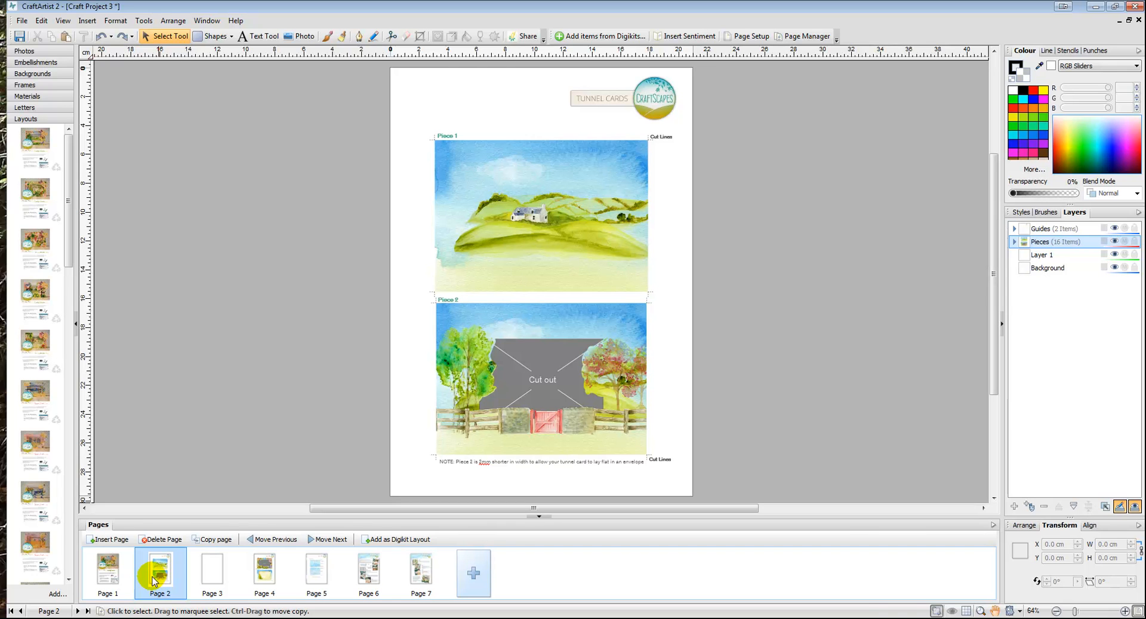
pyautogui.click(490, 203)
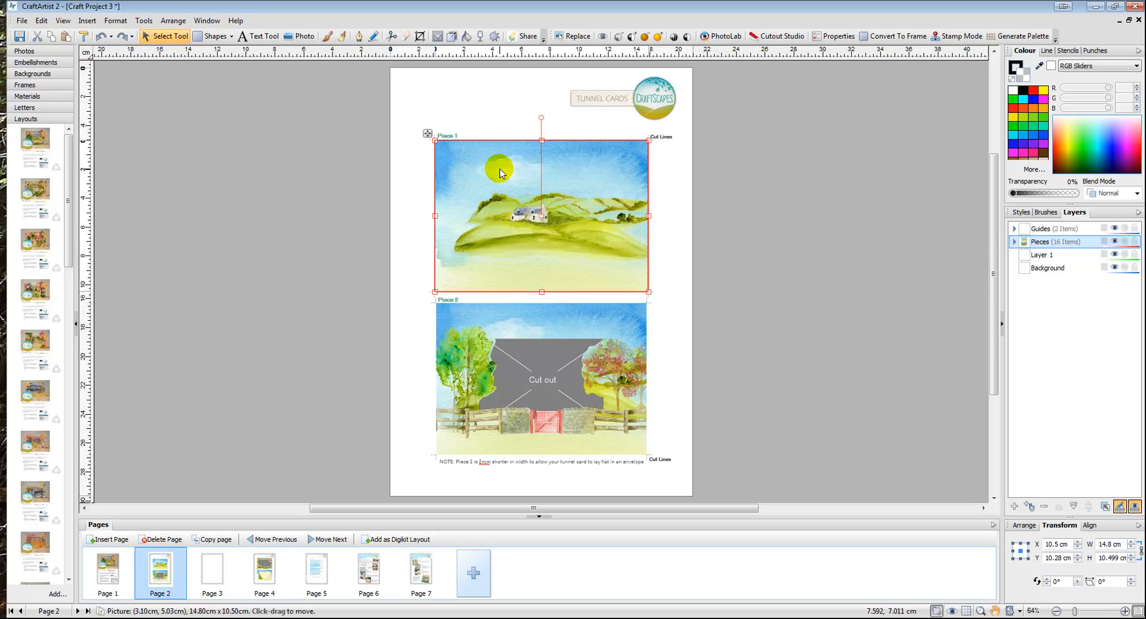
pyautogui.rightClick(499, 172)
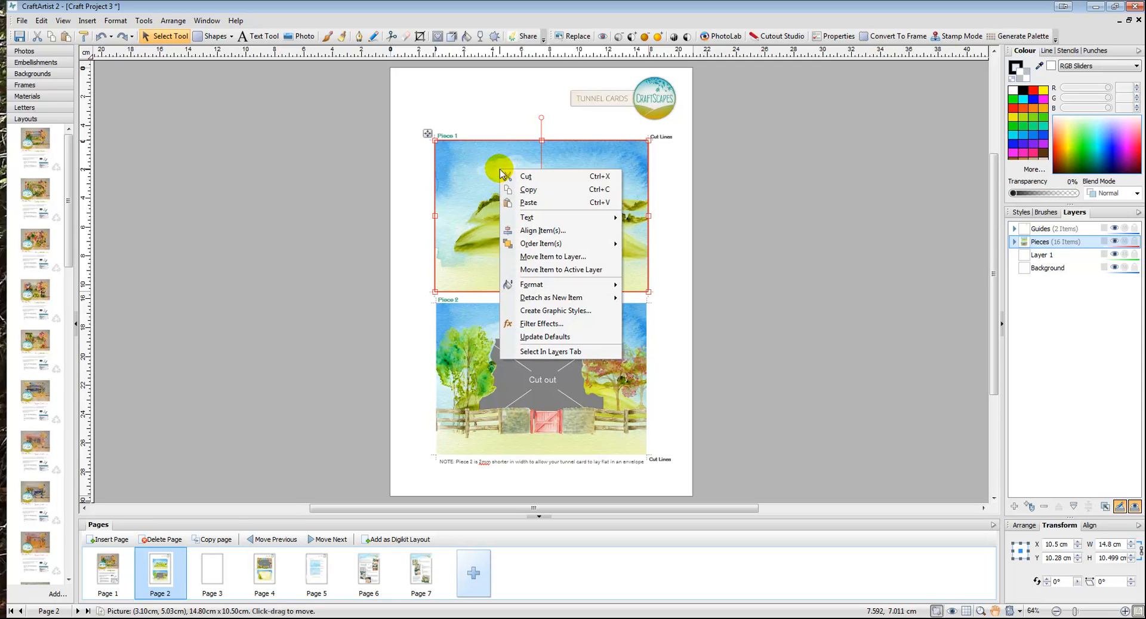
pyautogui.click(528, 196)
pyautogui.click(212, 567)
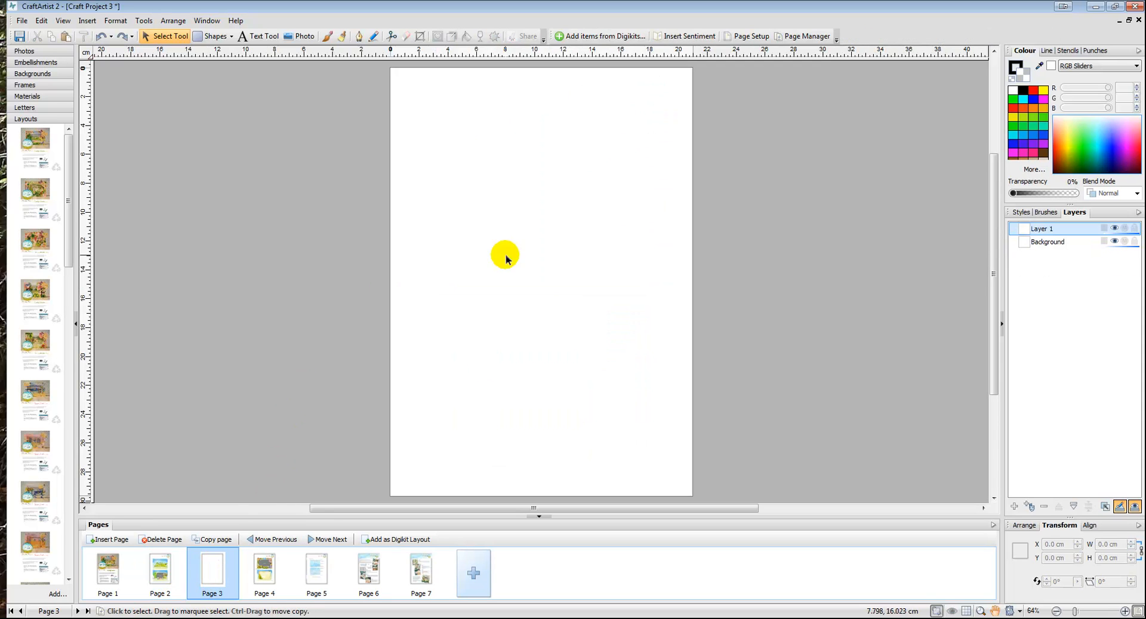
pyautogui.rightClick(454, 97)
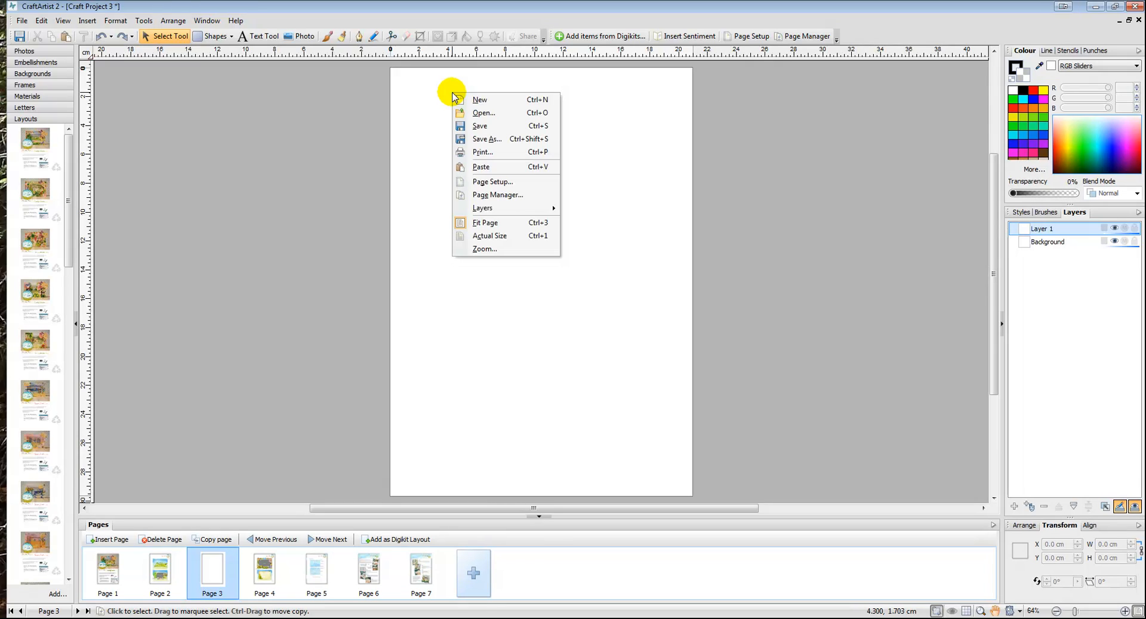
pyautogui.click(481, 166)
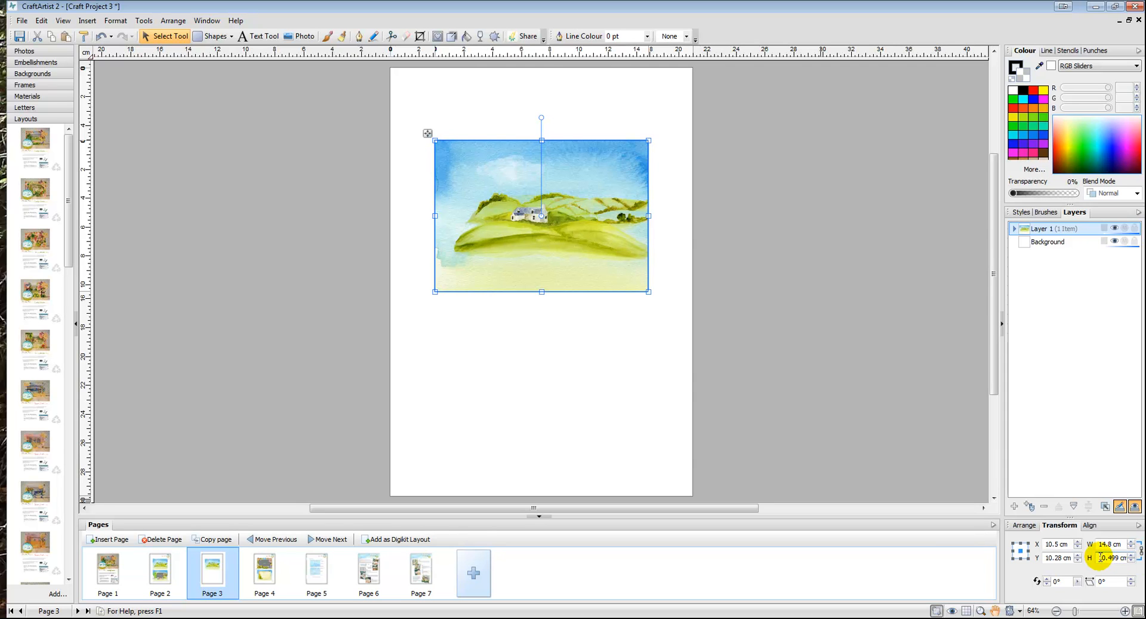
# Step: Enlarge the landscape picture to a height of 14.25 cm and move it to the top of the page
pyautogui.moveTo(1099, 558); pyautogui.dragTo(1131, 558)
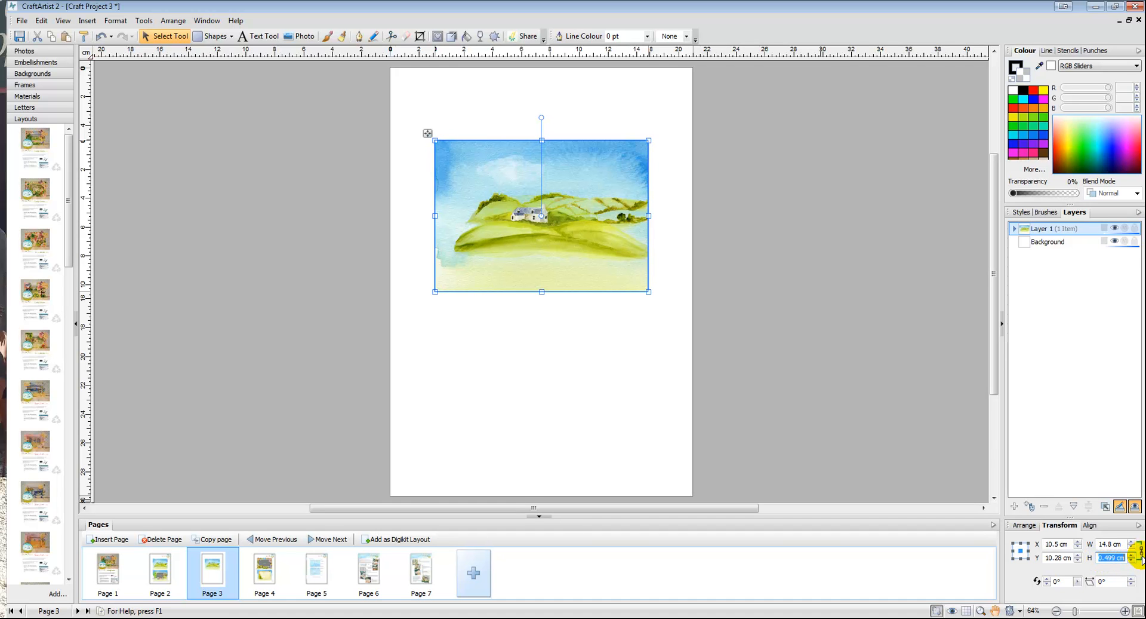
pyautogui.write('1')
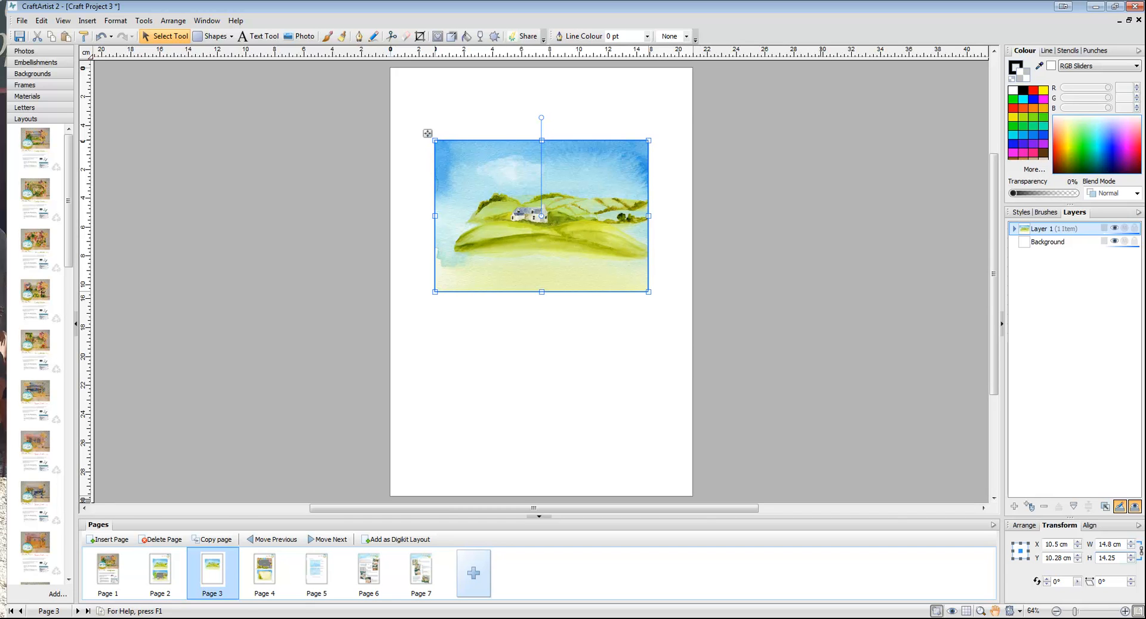
pyautogui.write('4.25')
pyautogui.press('Return')
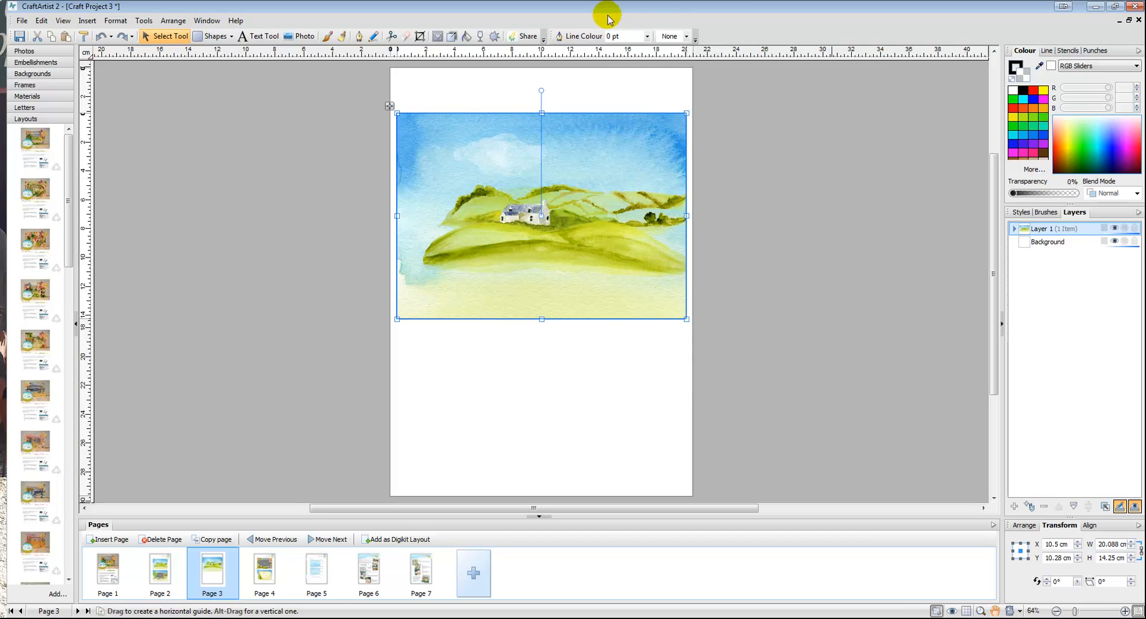
pyautogui.moveTo(633, 166); pyautogui.dragTo(630, 128)
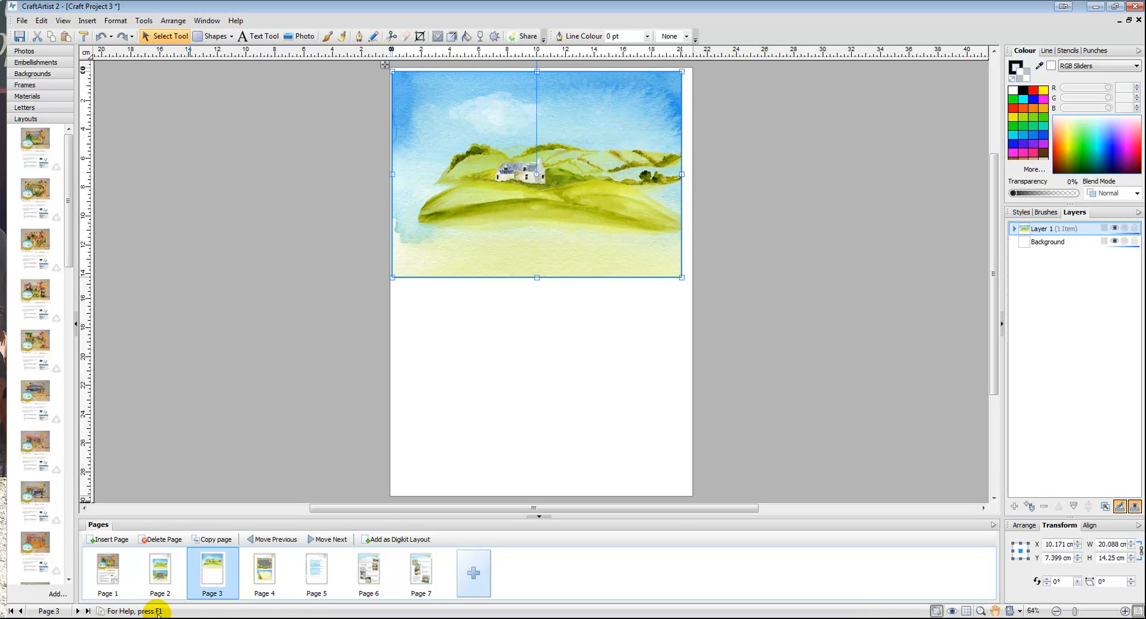
# Step: Copy the Piece 2 picture with the trees and gate from page 2 onto page 3
pyautogui.click(158, 584)
pyautogui.click(599, 317)
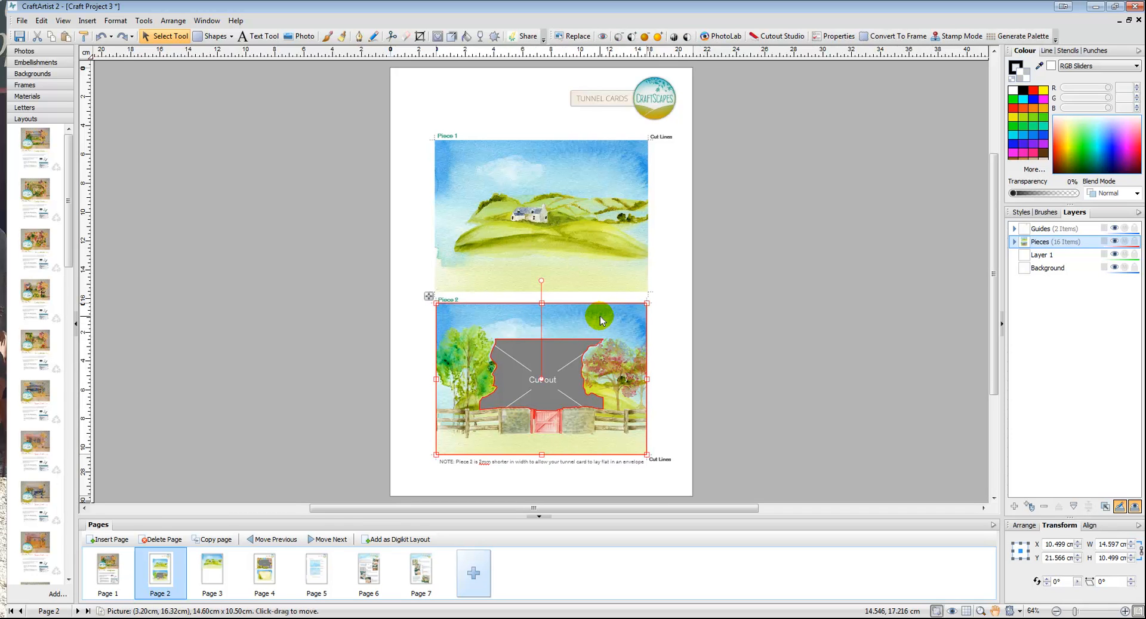
pyautogui.rightClick(600, 319)
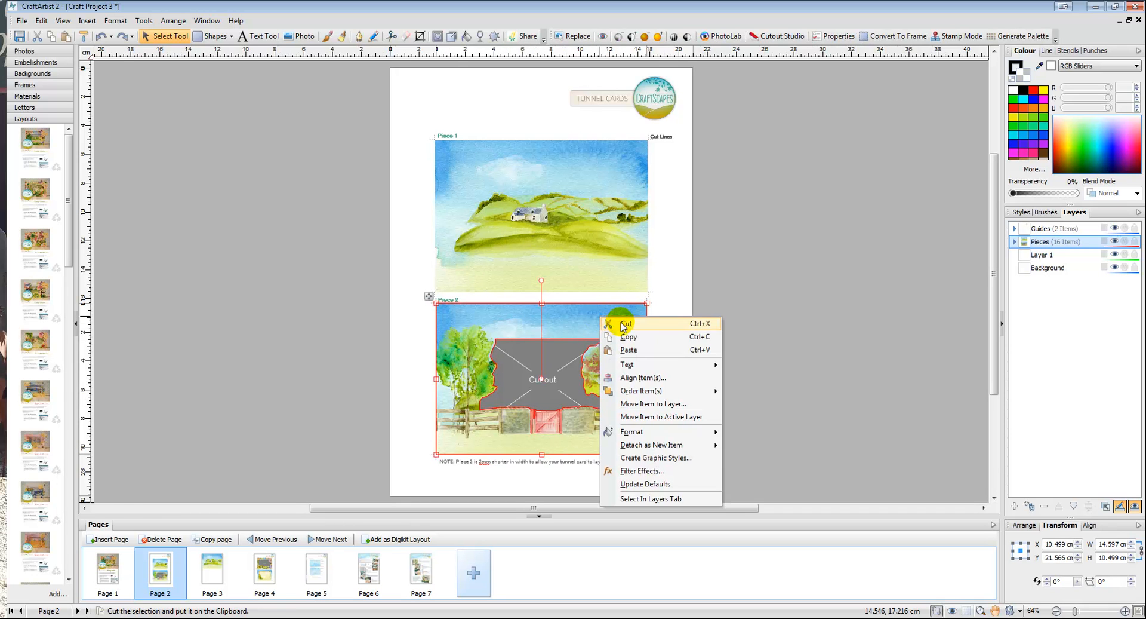
pyautogui.click(629, 337)
pyautogui.click(213, 554)
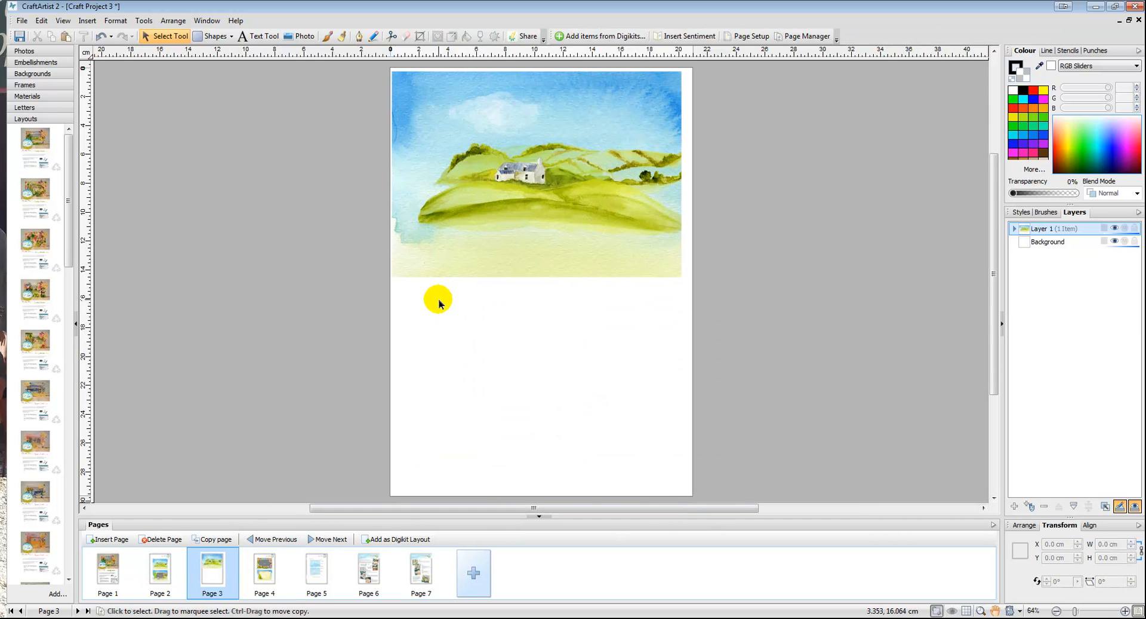
pyautogui.rightClick(439, 303)
pyautogui.click(454, 366)
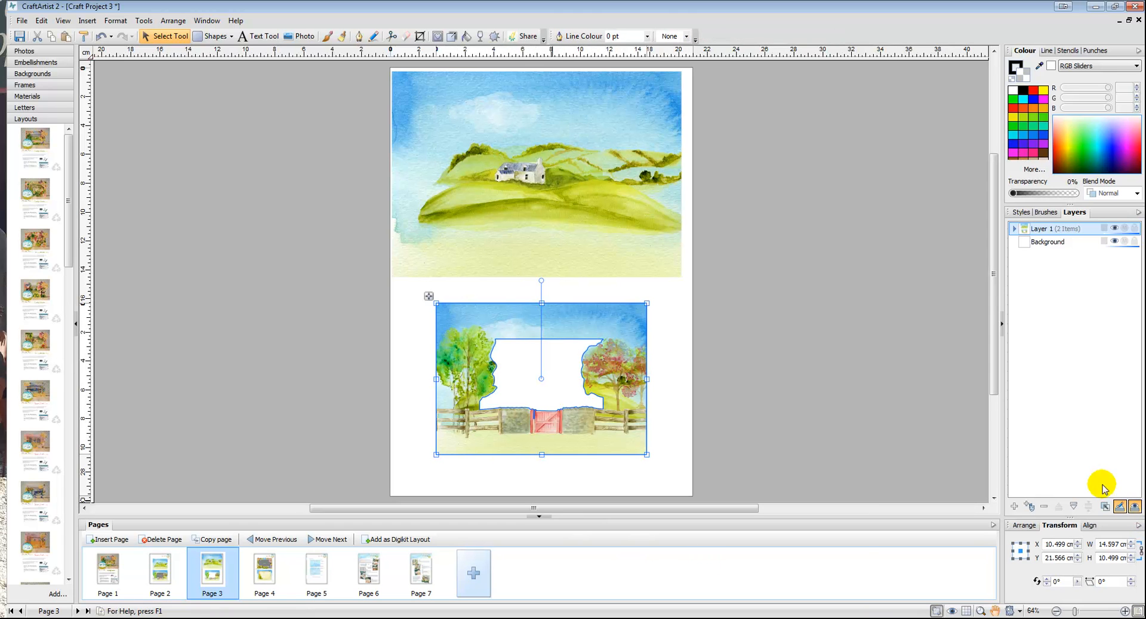
# Step: Set the Piece 2 picture's height to 14.25 cm and arrange it below the landscape picture, nudging both into place within the page
pyautogui.moveTo(1104, 556); pyautogui.dragTo(1130, 556)
pyautogui.write('1')
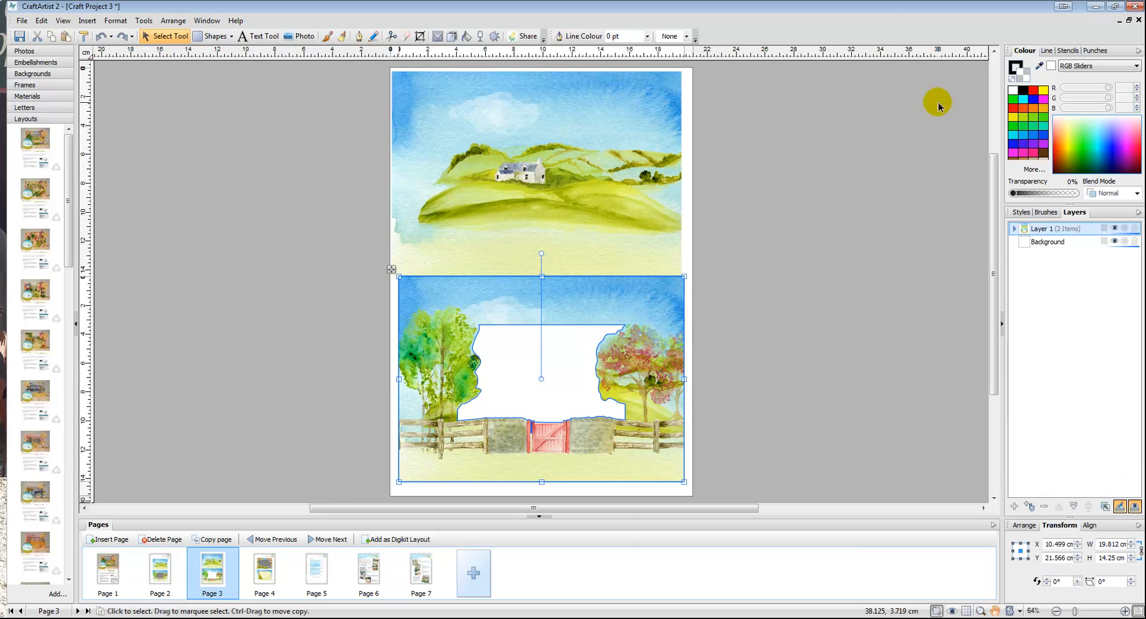
pyautogui.moveTo(652, 286); pyautogui.dragTo(655, 299)
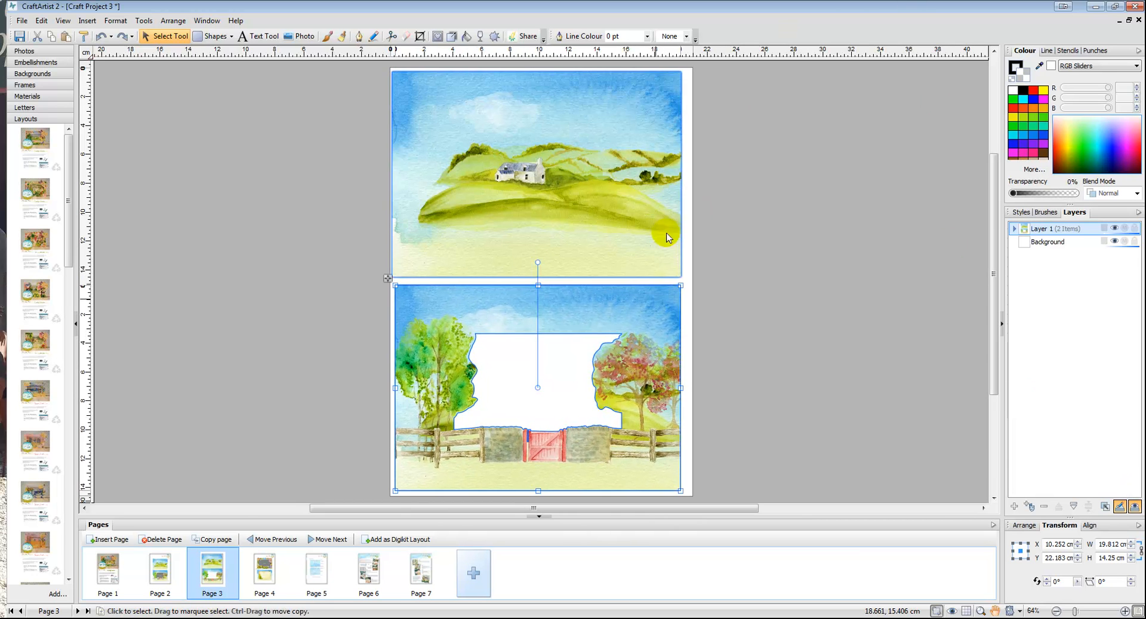
pyautogui.moveTo(671, 213); pyautogui.dragTo(678, 224)
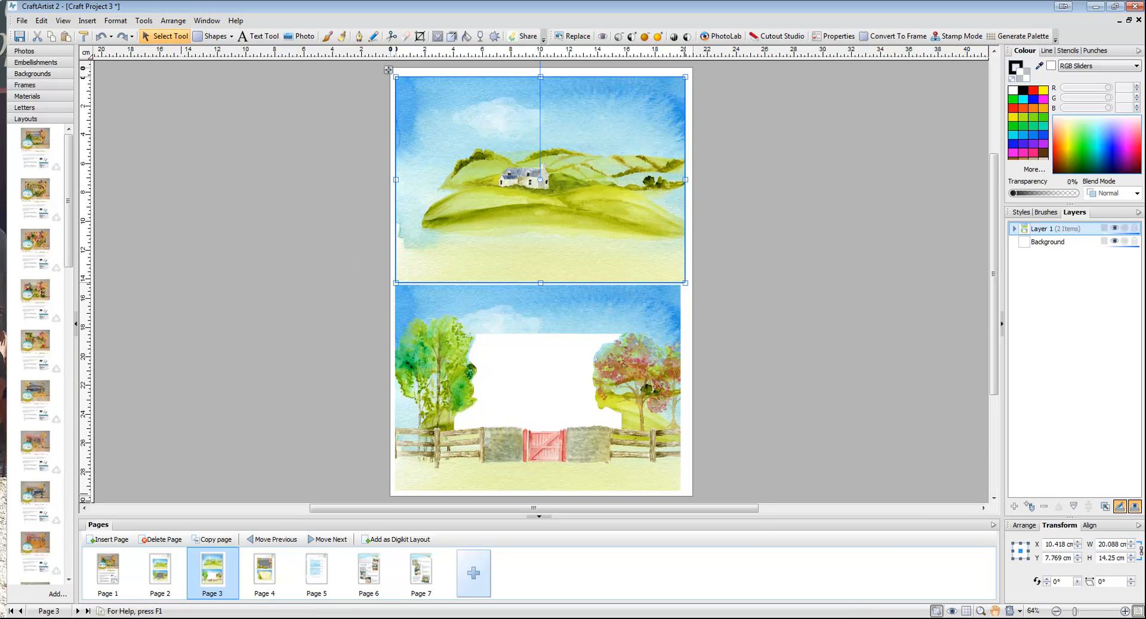
# Step: Open page 4 and unlock its Guides and Pieces layers
pyautogui.click(267, 565)
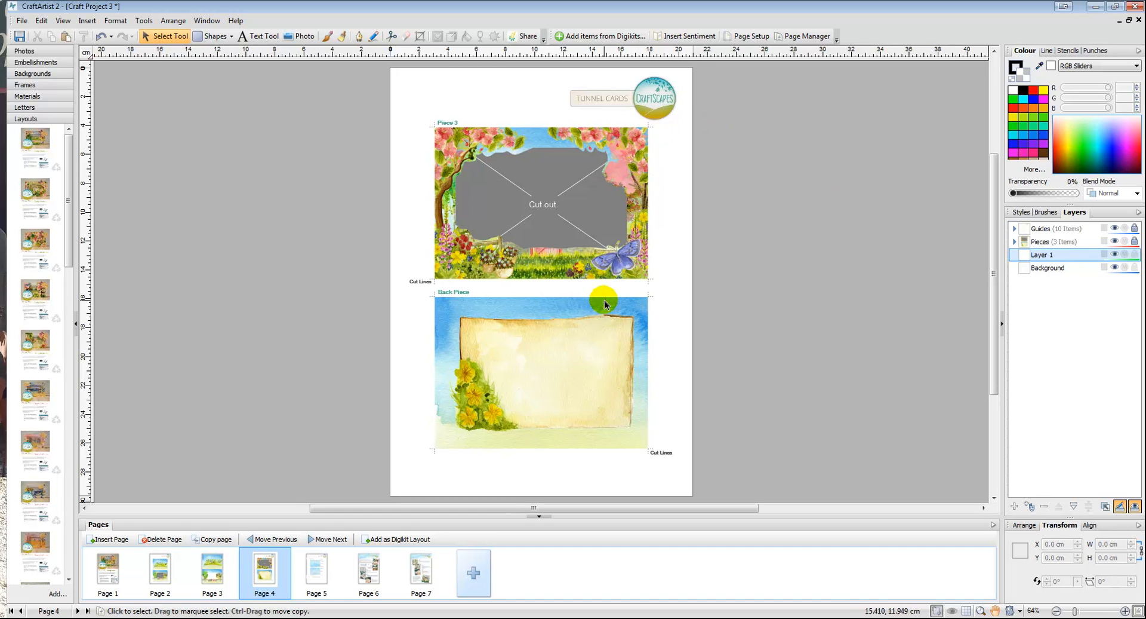
pyautogui.click(1135, 228)
pyautogui.click(1135, 244)
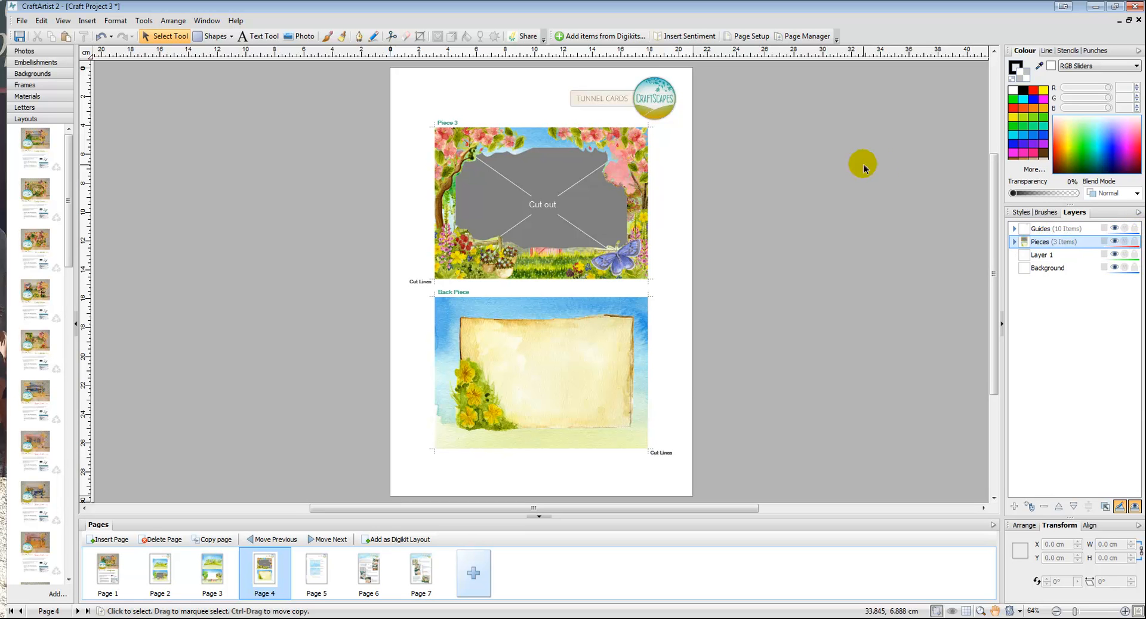
# Step: Copy the Piece 3 floral frame picture onto a new blank page inserted after page 4, and place it near the top
pyautogui.click(635, 148)
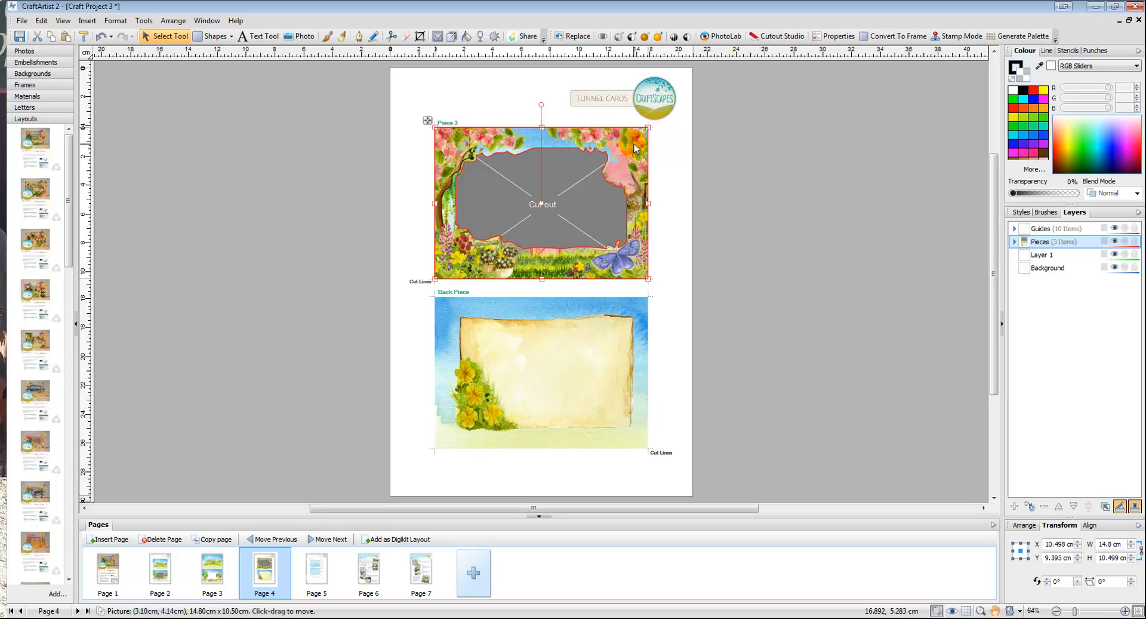
pyautogui.rightClick(633, 149)
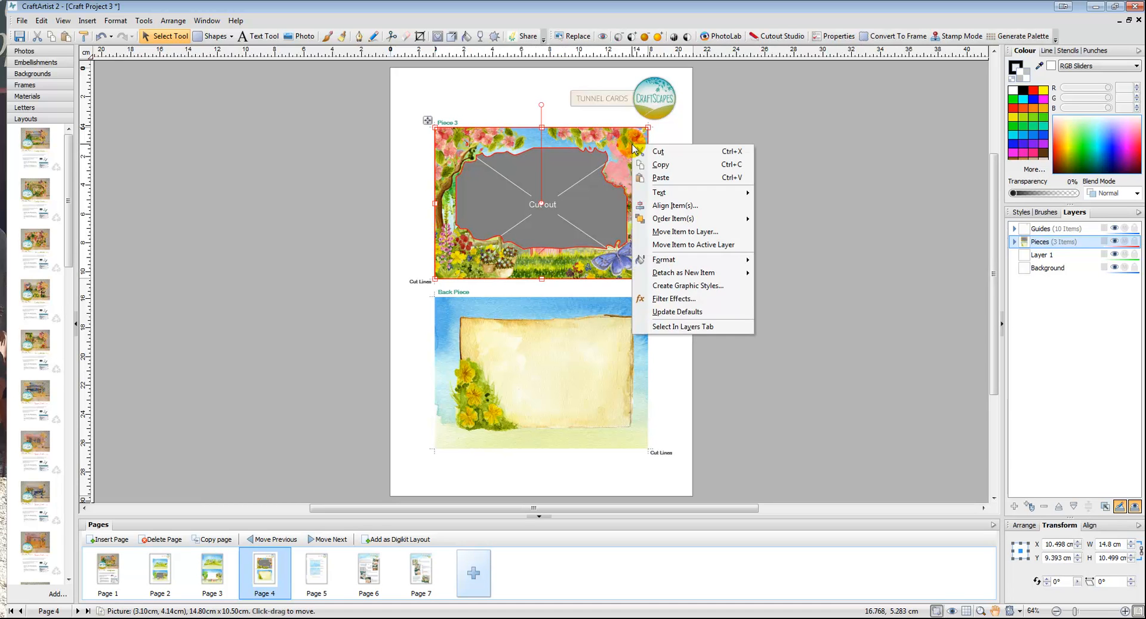
pyautogui.click(648, 162)
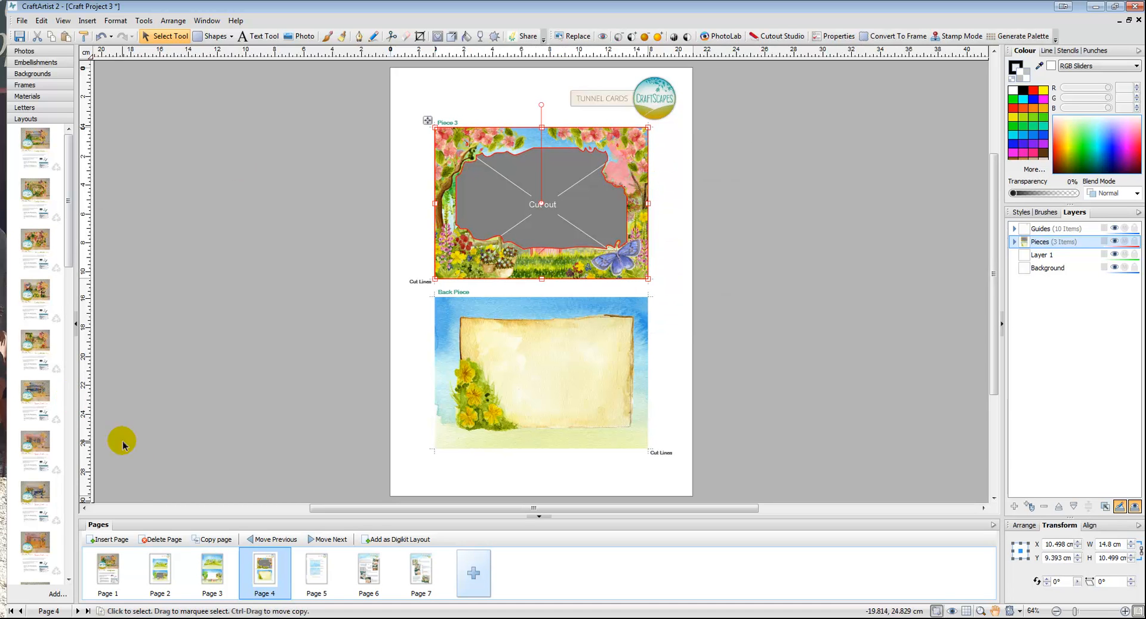
pyautogui.click(122, 541)
pyautogui.rightClick(470, 124)
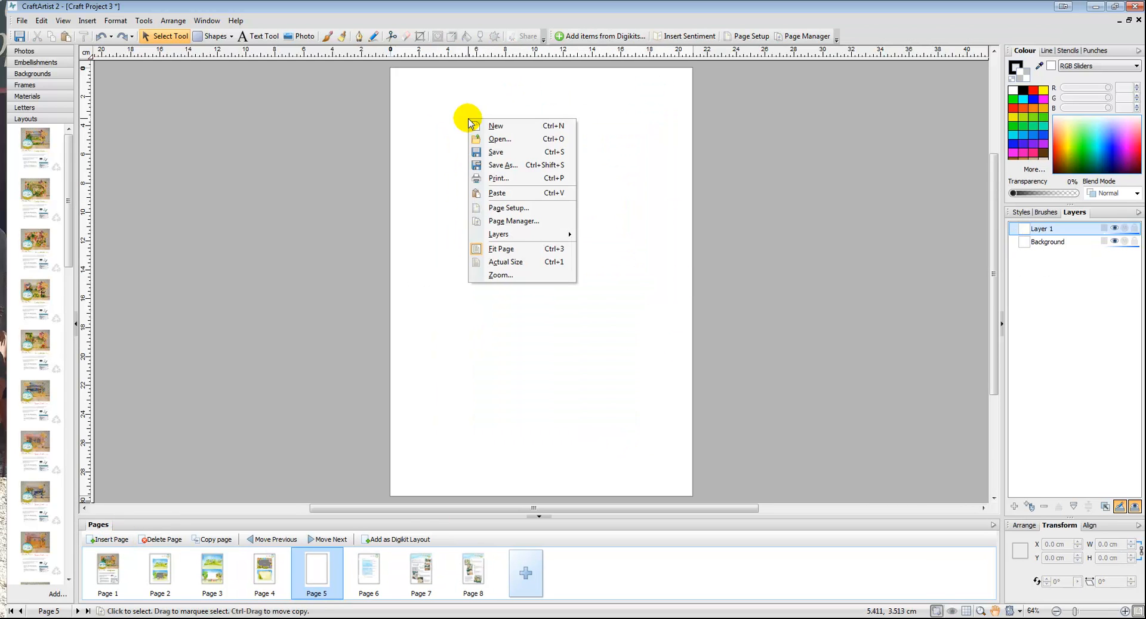
pyautogui.click(493, 192)
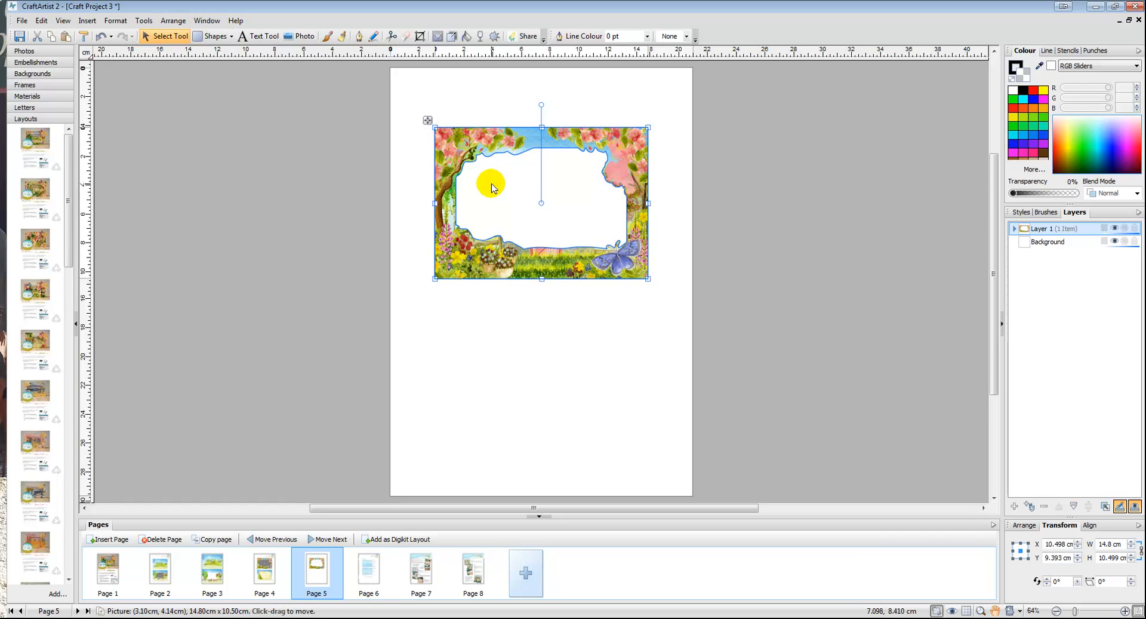
pyautogui.moveTo(482, 141); pyautogui.dragTo(451, 98)
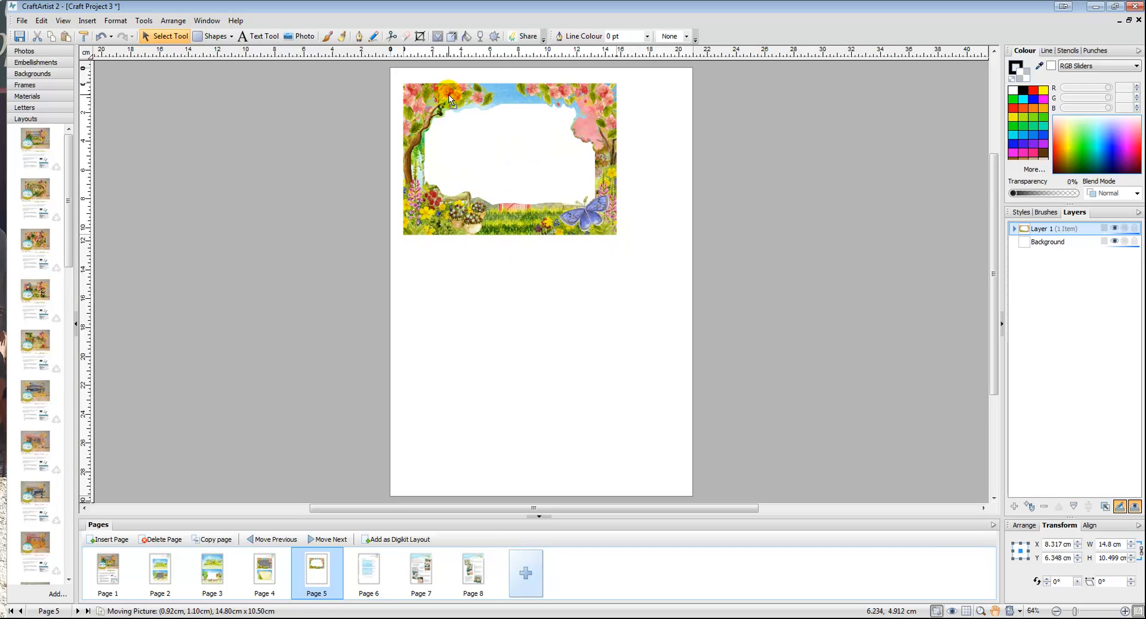
# Step: Copy the Back Piece picture from page 4 onto page 5 and place it in the lower half of the page
pyautogui.click(256, 578)
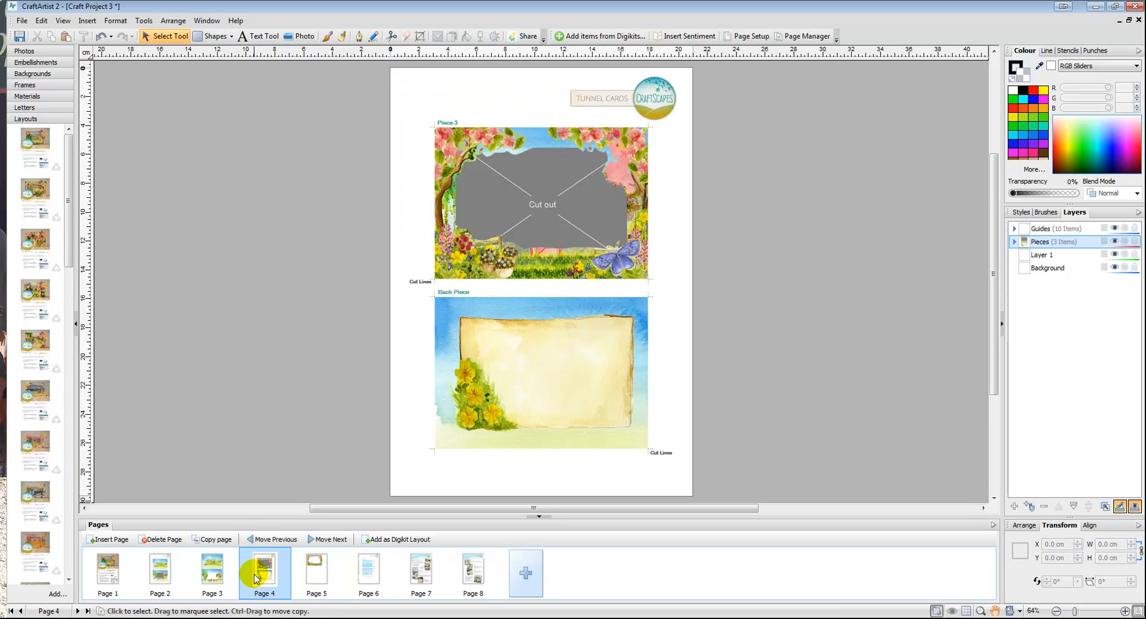
pyautogui.click(617, 316)
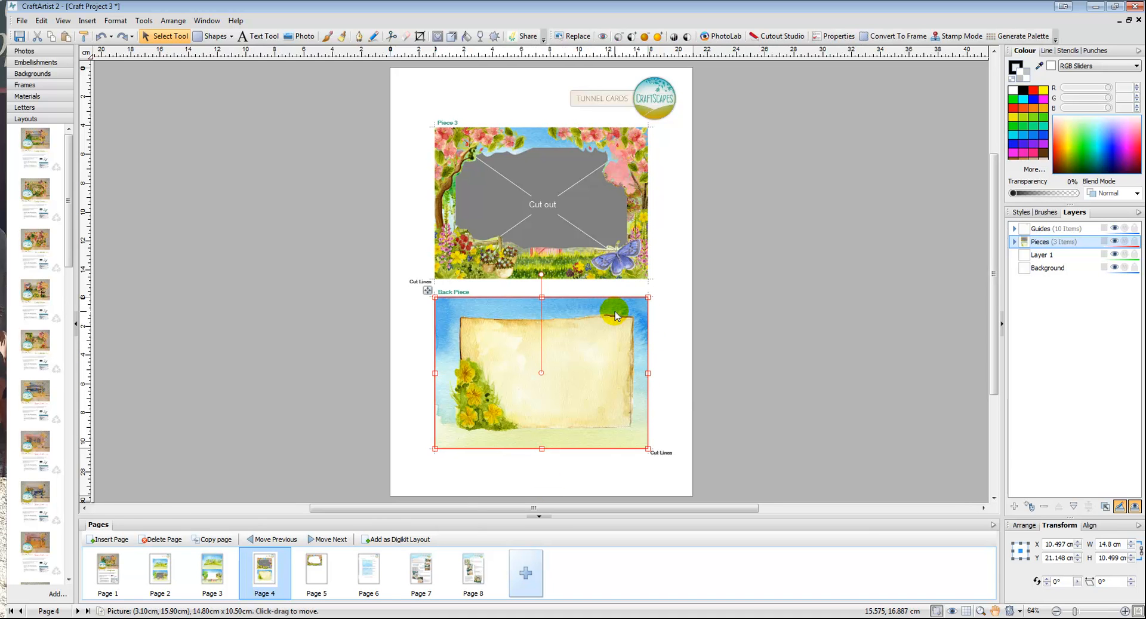
pyautogui.rightClick(617, 315)
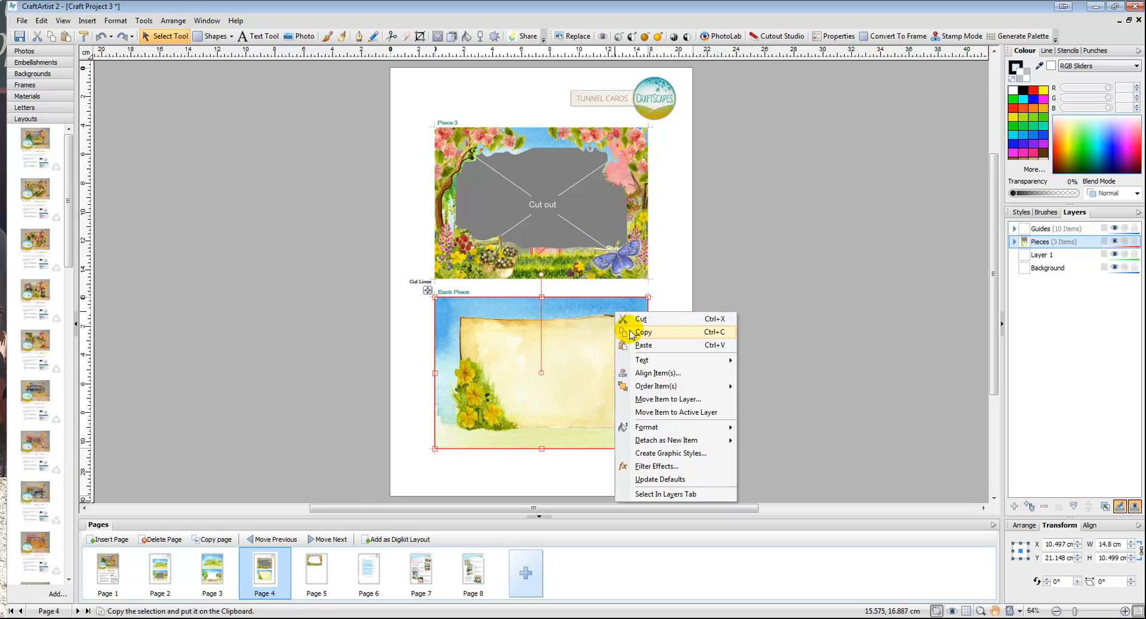
pyautogui.click(636, 329)
pyautogui.click(326, 570)
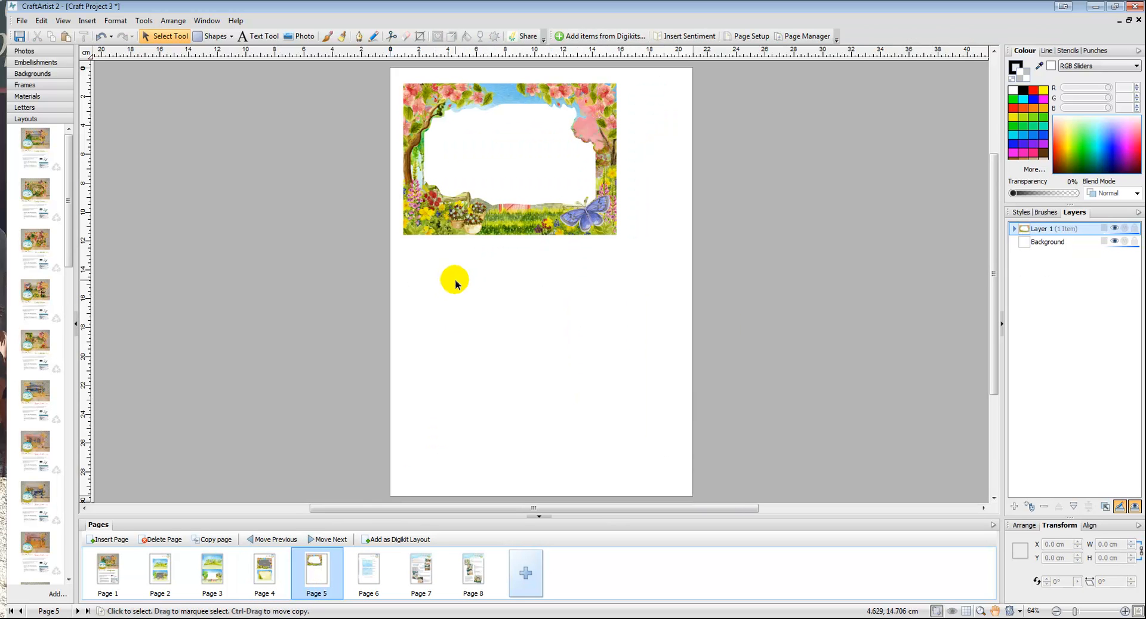
pyautogui.rightClick(452, 285)
pyautogui.click(472, 355)
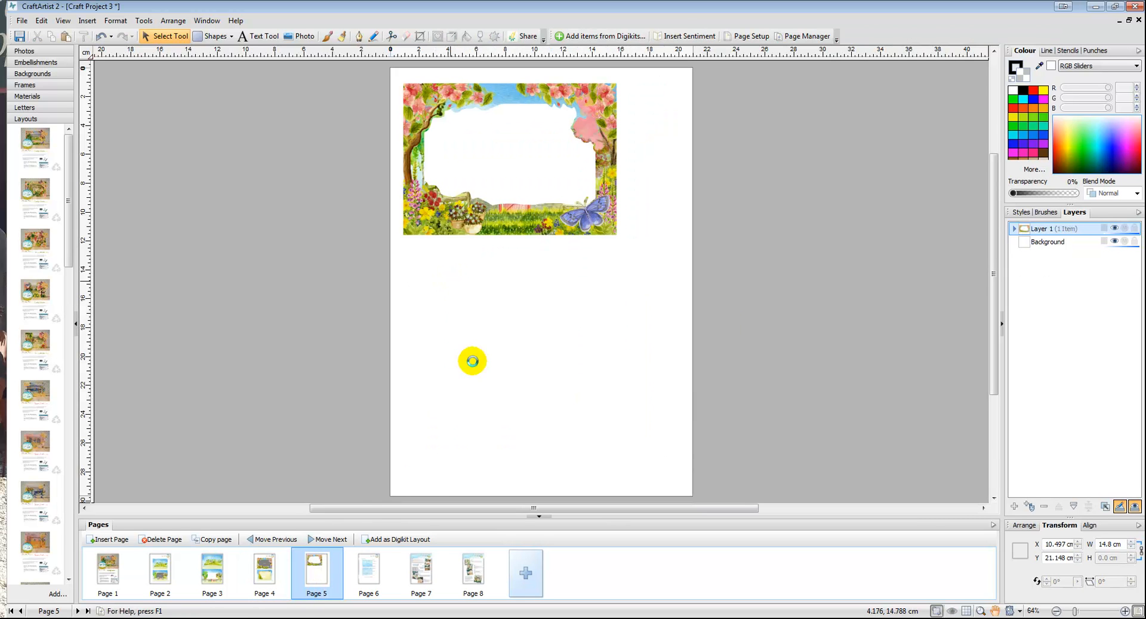
pyautogui.moveTo(488, 316); pyautogui.dragTo(458, 337)
# Step: Enlarge the Piece 3 floral frame to a height of 14.25 cm and fit it within the upper half of page 5
pyautogui.click(568, 135)
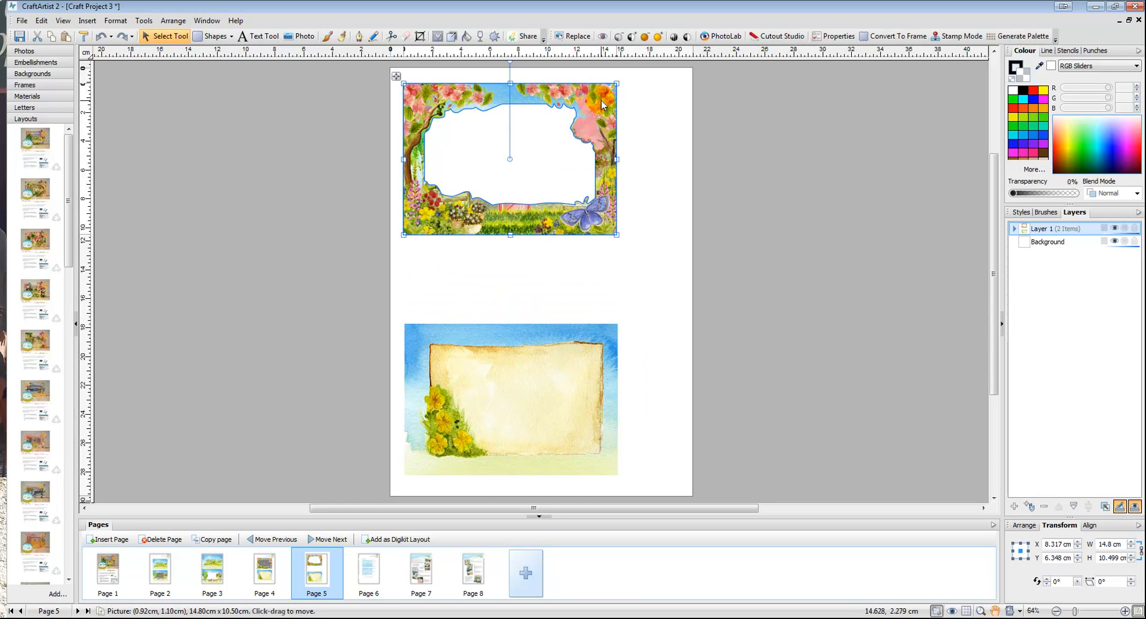
pyautogui.moveTo(1101, 558); pyautogui.dragTo(1137, 554)
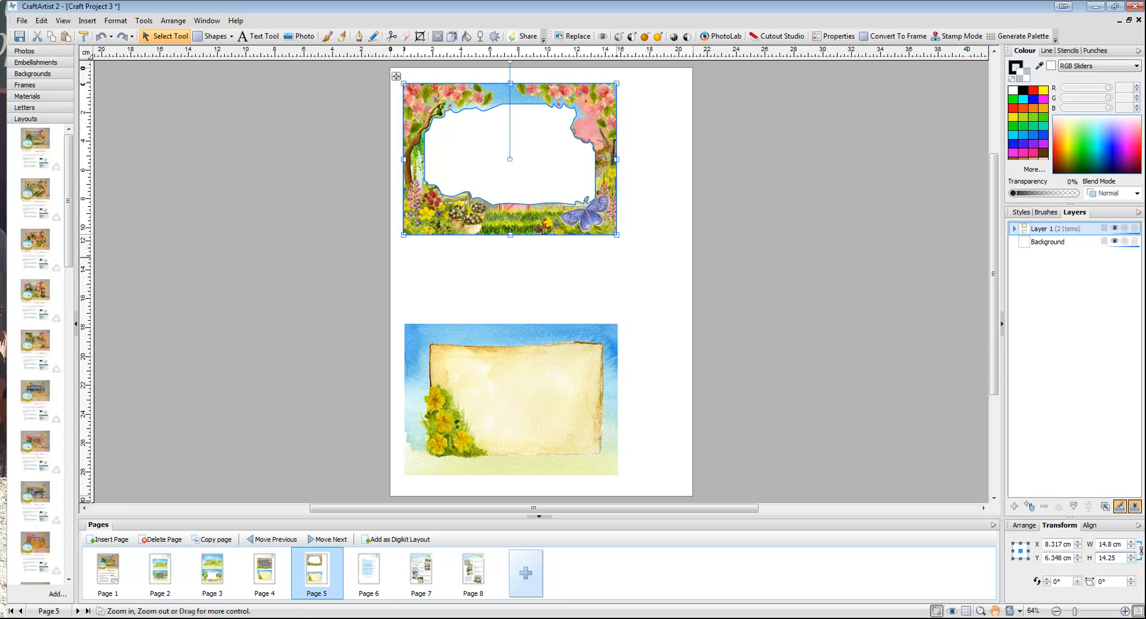
pyautogui.write('14.25')
pyautogui.press('Return')
pyautogui.moveTo(612, 101); pyautogui.dragTo(646, 109)
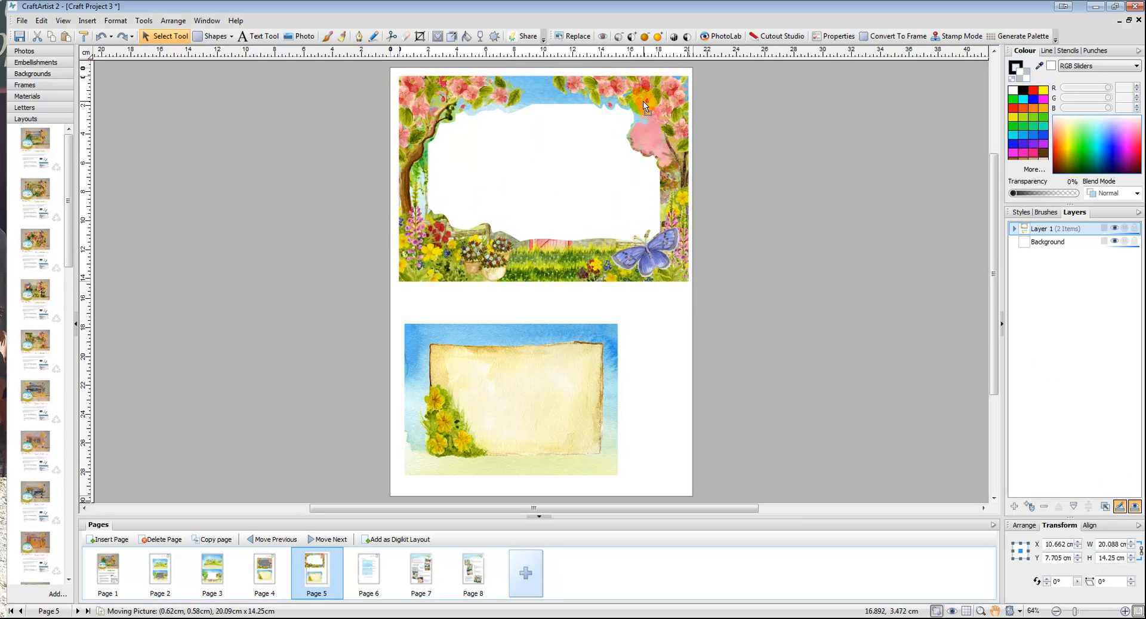
# Step: Set the Back Piece picture's height to 14.25 cm and position it directly below the floral frame
pyautogui.click(591, 376)
pyautogui.tripleClick(1098, 557)
pyautogui.write('1')
pyautogui.press('Return')
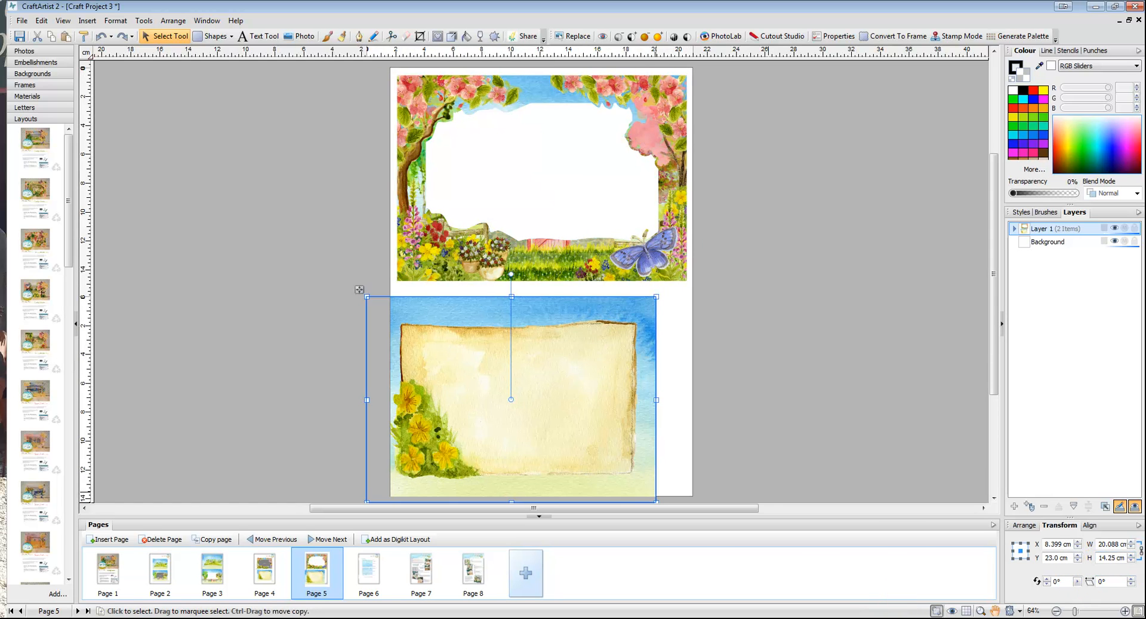
pyautogui.moveTo(605, 323); pyautogui.dragTo(636, 311)
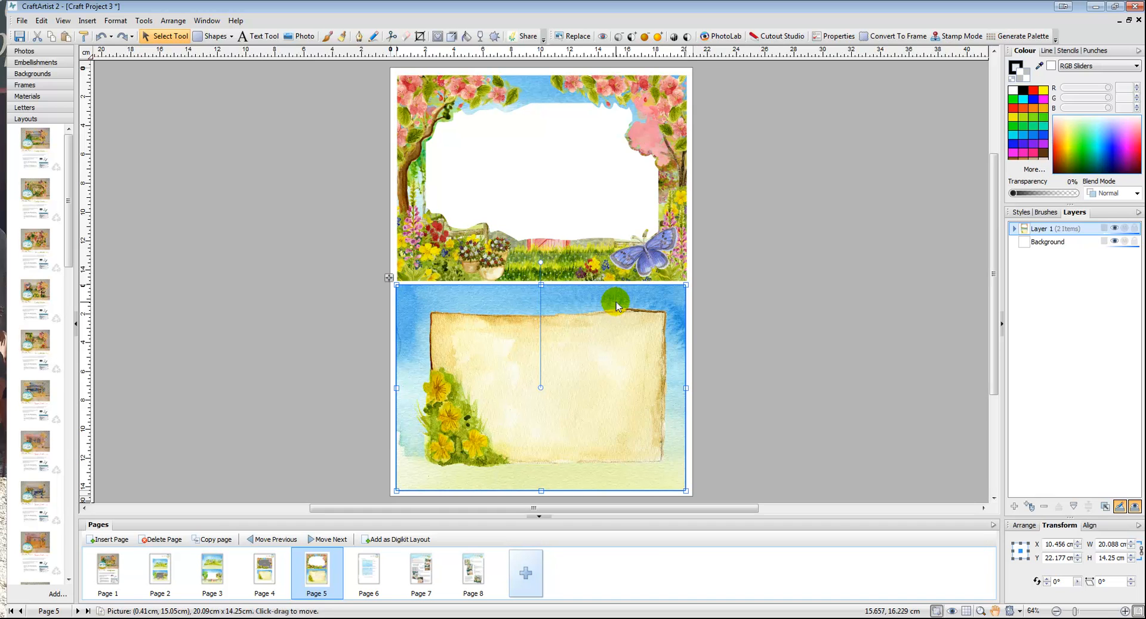
# Step: Copy the enlarged Back Piece picture onto page 6 and move it to the pasteboard left of the page
pyautogui.rightClick(616, 302)
pyautogui.click(644, 324)
pyautogui.click(378, 572)
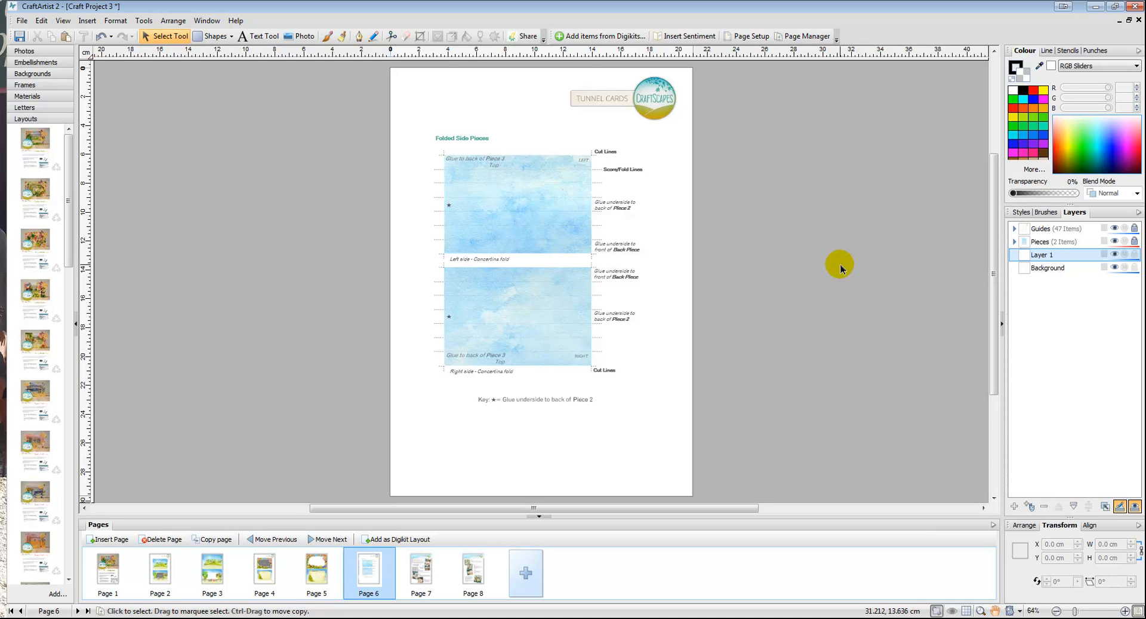
pyautogui.rightClick(278, 138)
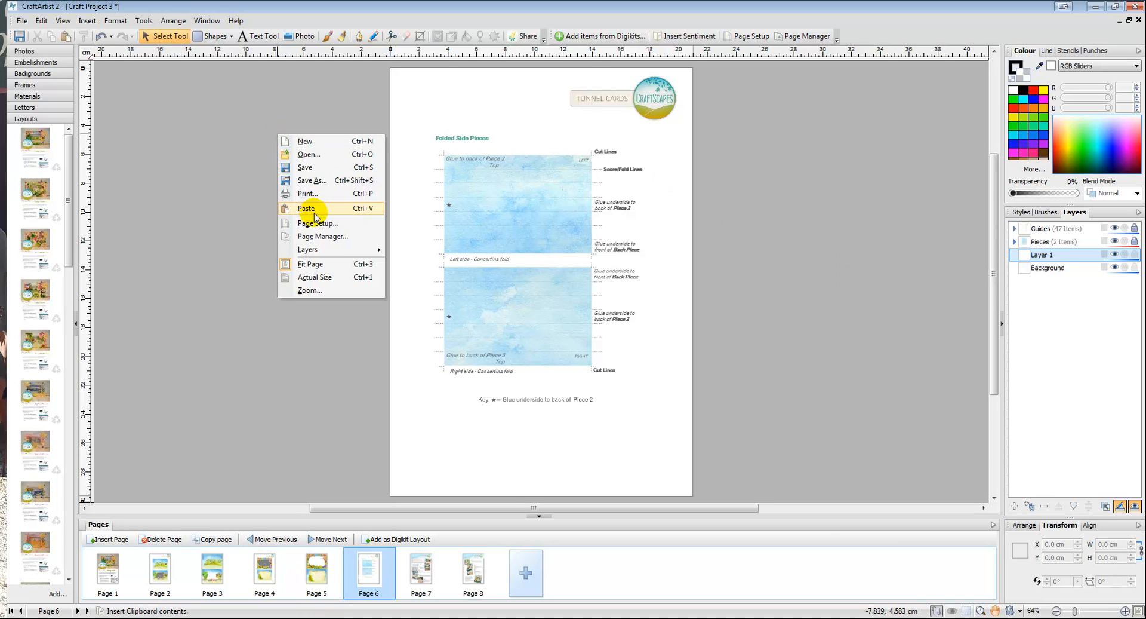
pyautogui.click(306, 208)
pyautogui.moveTo(685, 361); pyautogui.dragTo(394, 224)
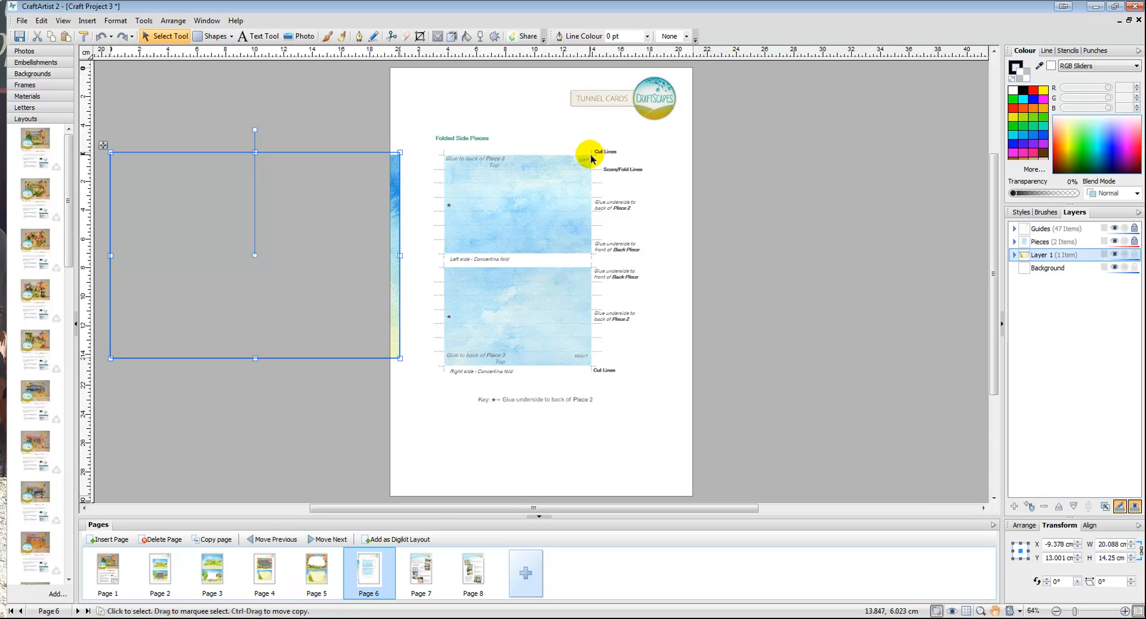
# Step: Rotate the Back Piece copy 90° right and position it upright on the pasteboard, clear of the page
pyautogui.moveTo(396, 172); pyautogui.dragTo(364, 182)
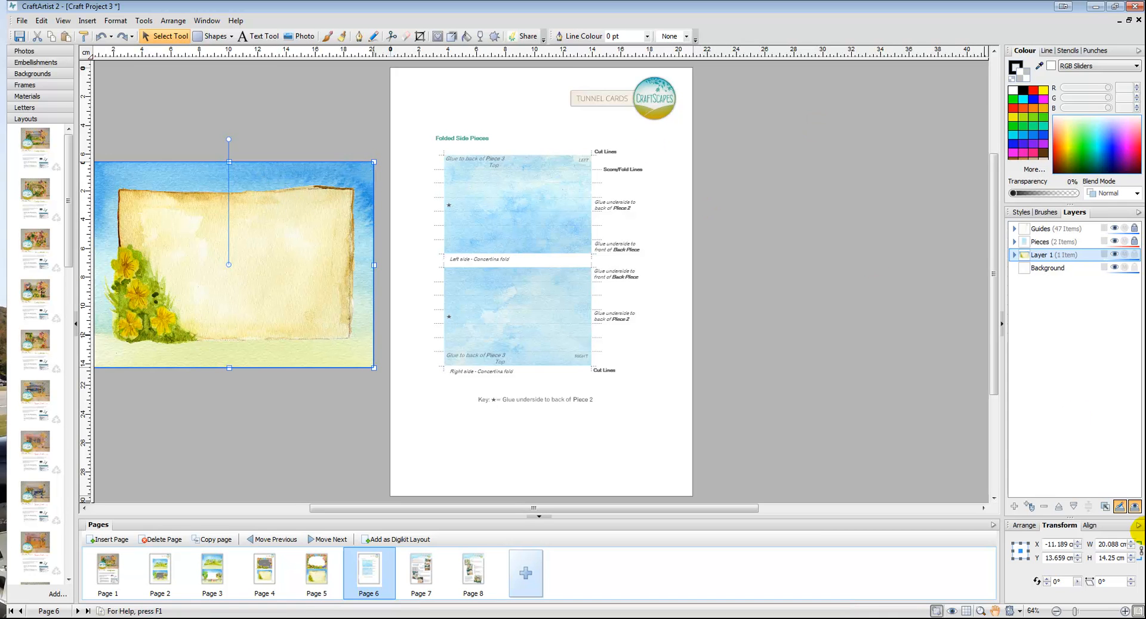
pyautogui.click(1034, 526)
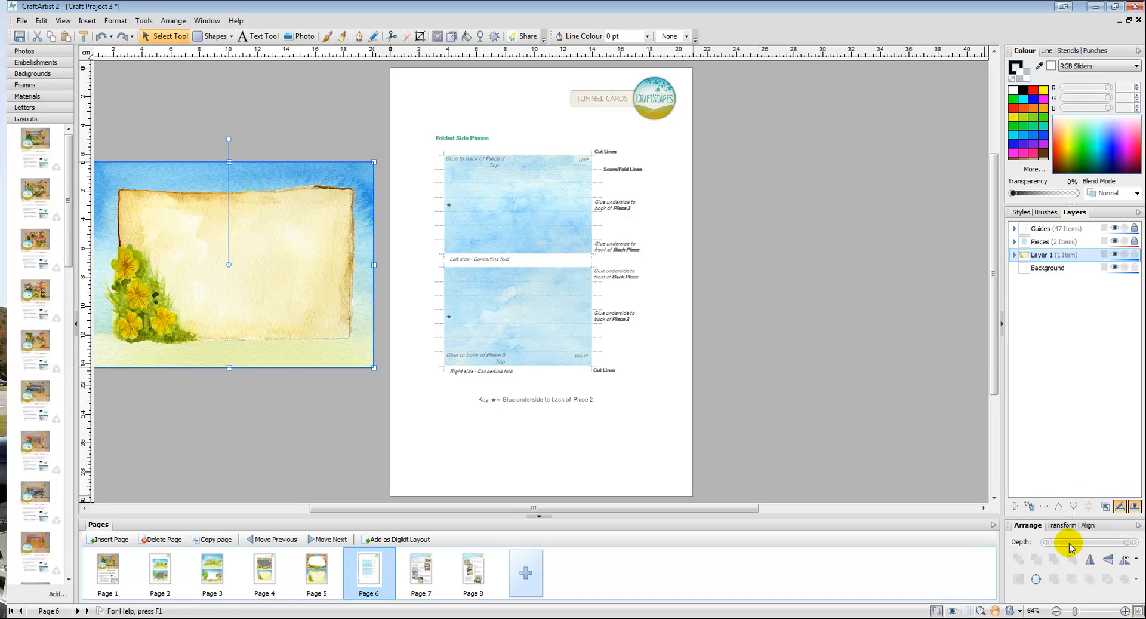
pyautogui.click(1137, 559)
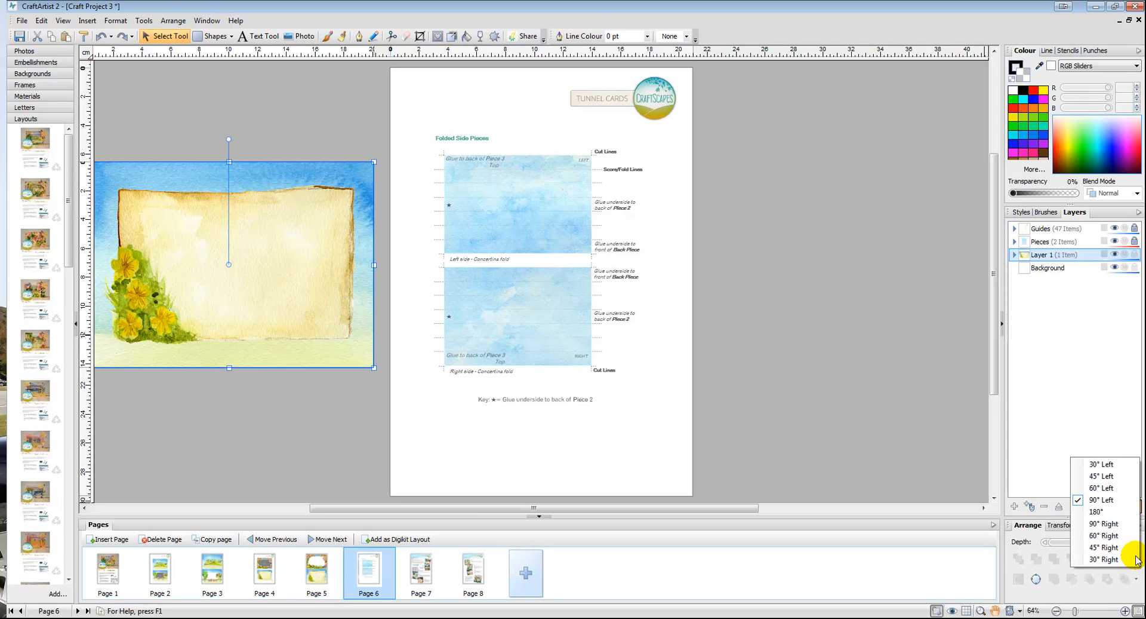
pyautogui.click(1112, 524)
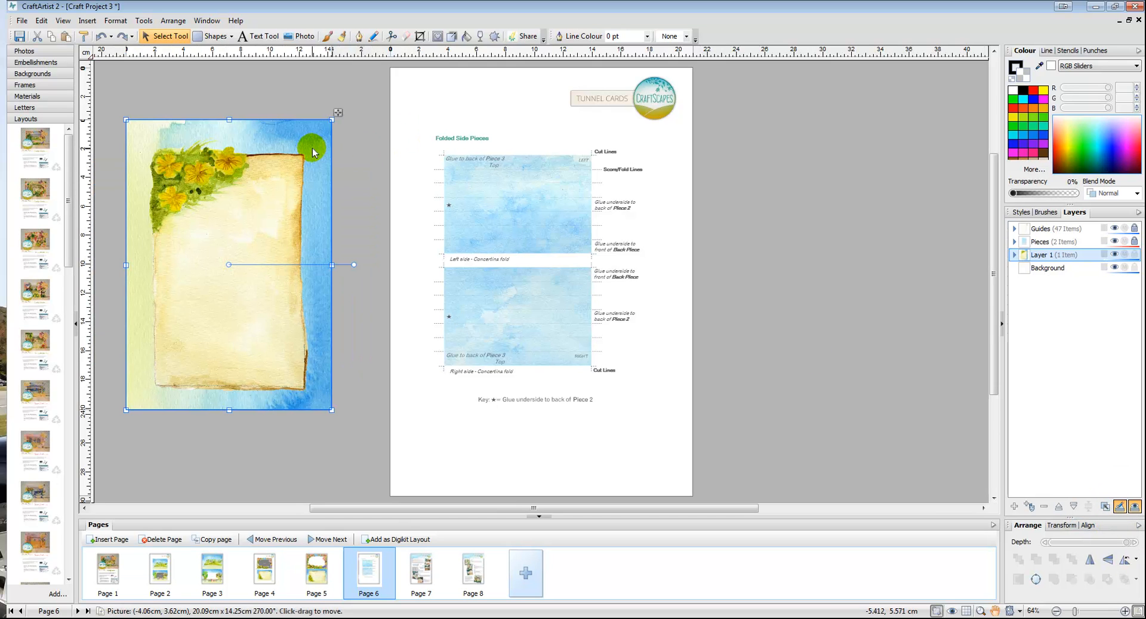
pyautogui.moveTo(319, 141); pyautogui.dragTo(295, 148)
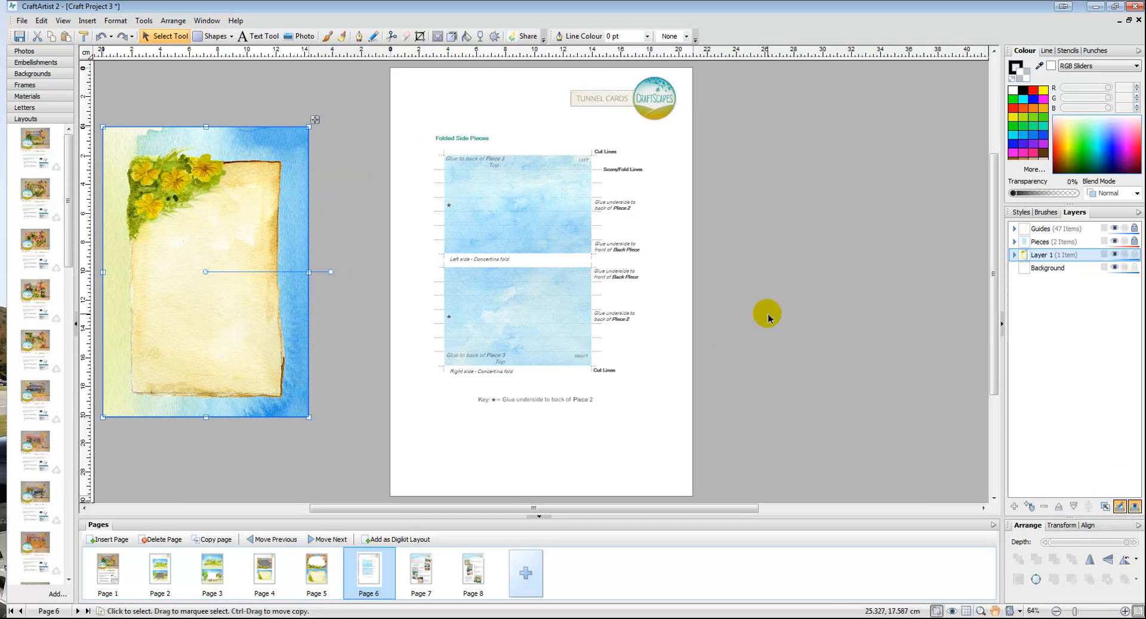
# Step: Unlock the Guides and Pieces layers on page 6, with the Back Piece copy deselected
pyautogui.click(777, 107)
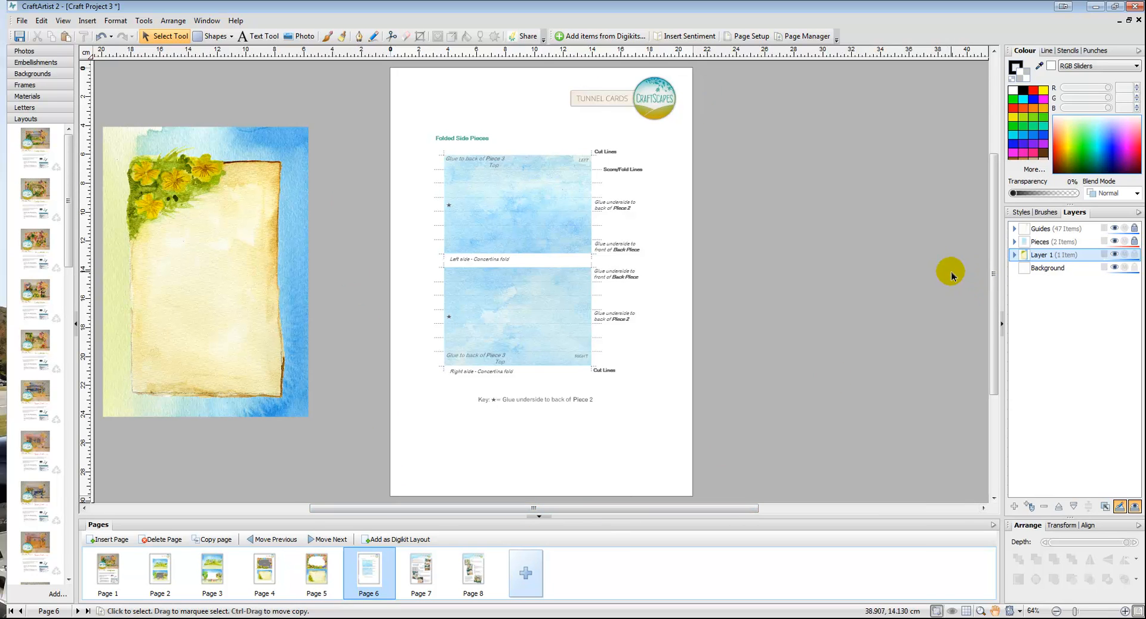
pyautogui.click(1135, 229)
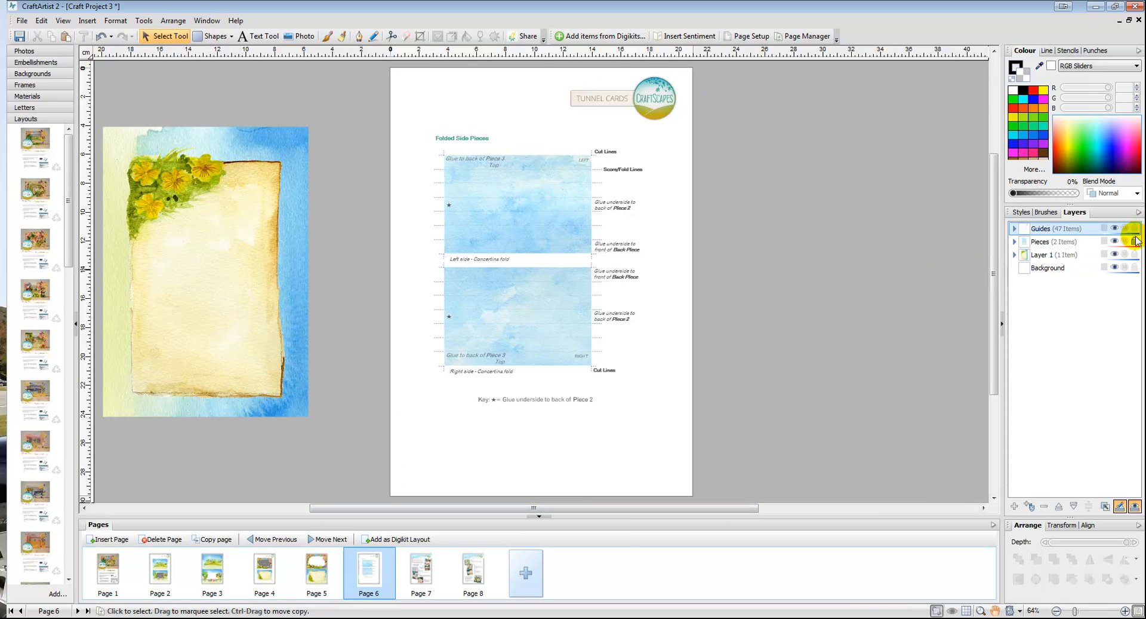
pyautogui.click(1135, 242)
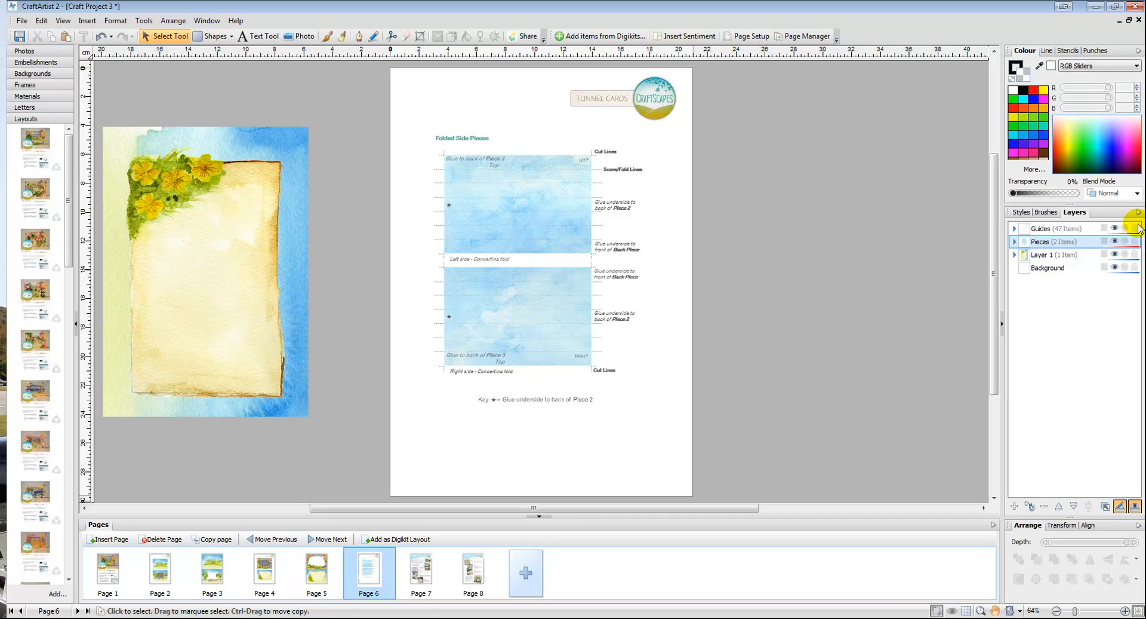
# Step: Delete the Tunnel Cards logo, the Folded Side Pieces heading and the key text from page 6
pyautogui.click(670, 95)
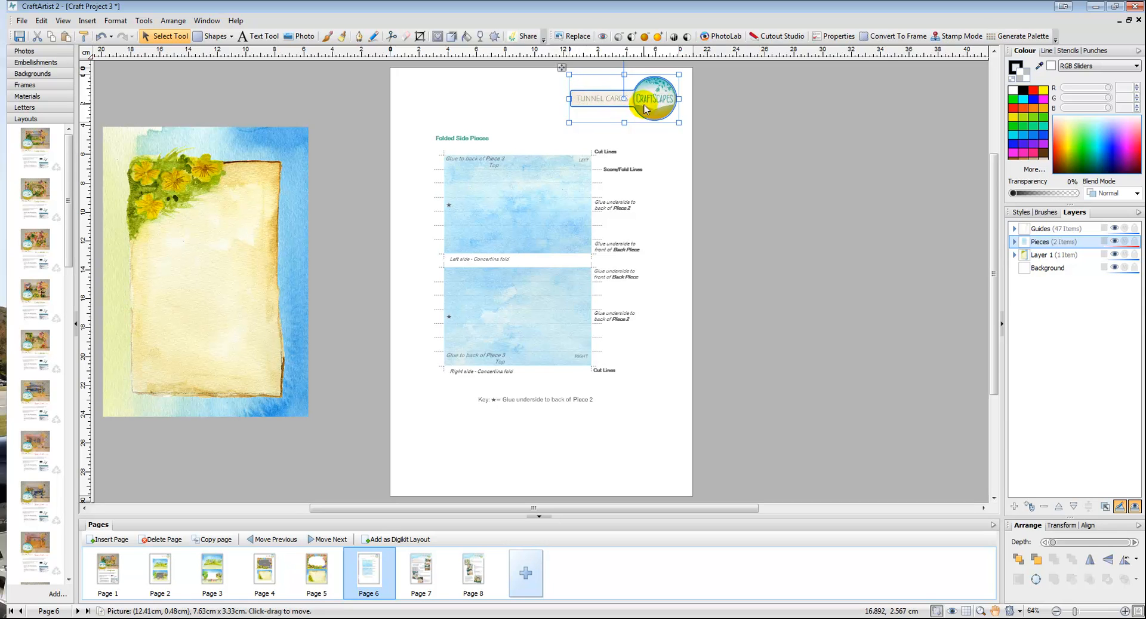
pyautogui.press('Delete')
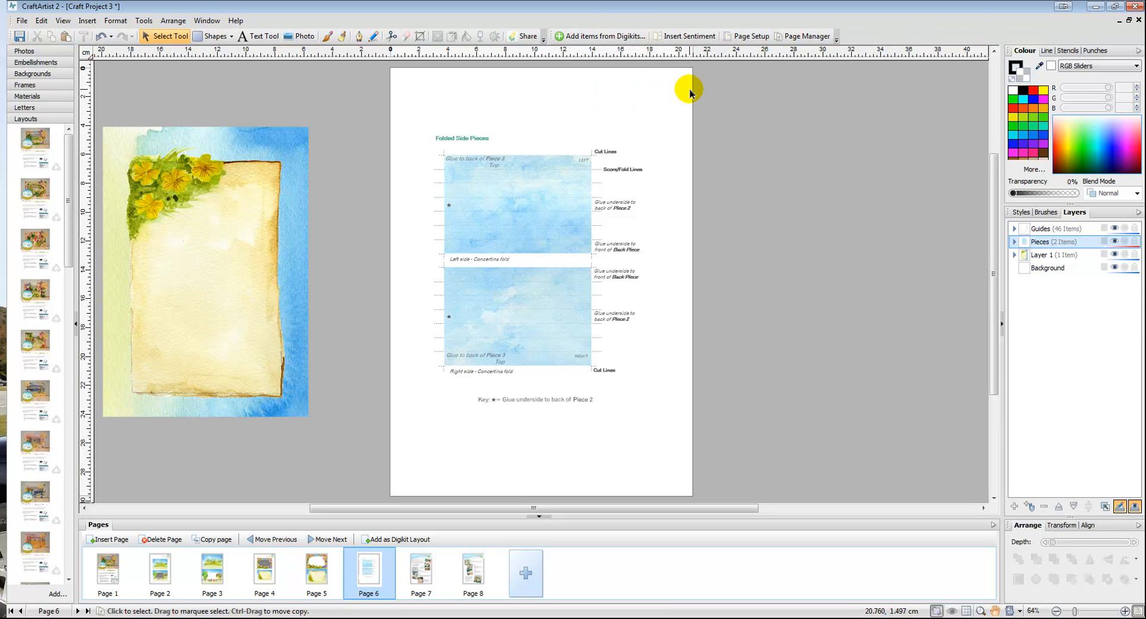
pyautogui.click(465, 140)
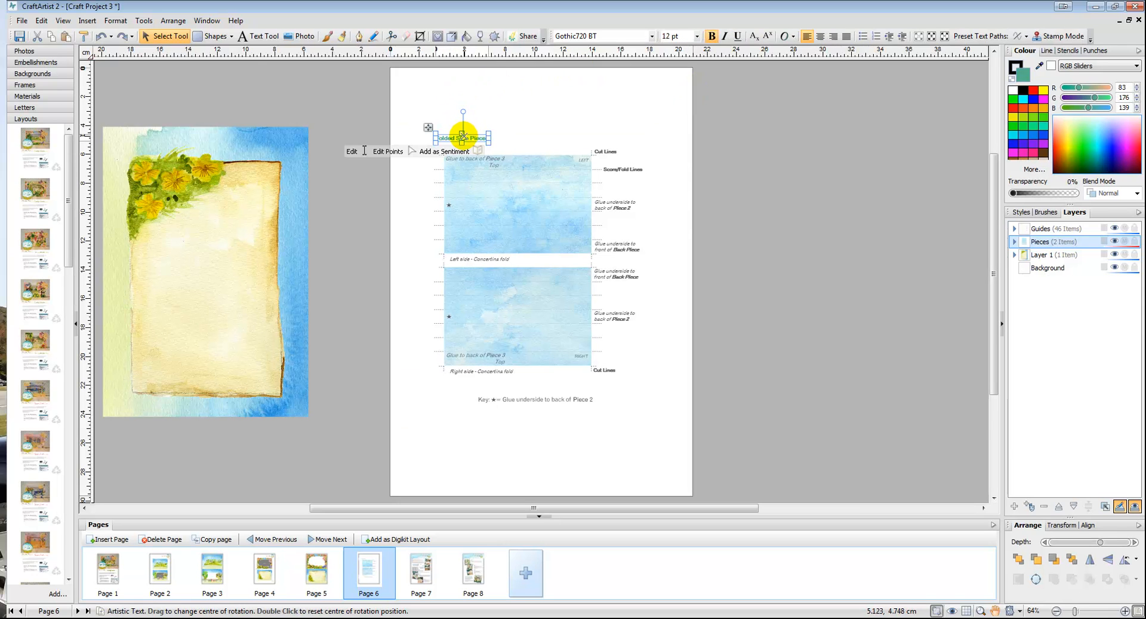
pyautogui.press('Delete')
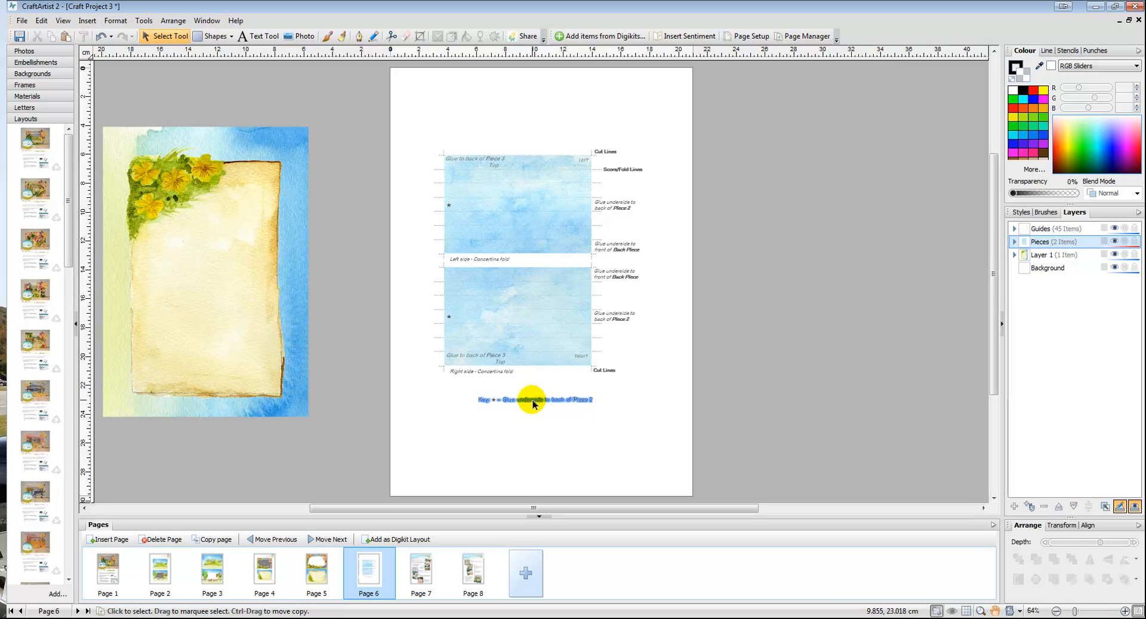
pyautogui.click(533, 404)
pyautogui.press('Delete')
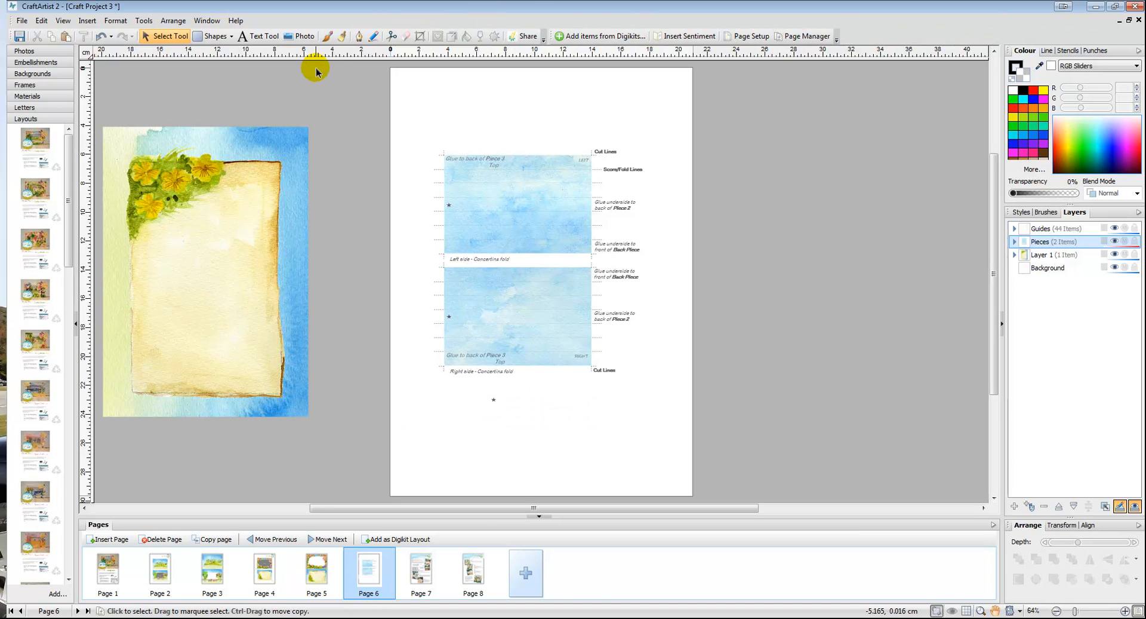
# Step: Select all the folded side pieces with their guides and labels on page 6, enlarge them proportionally and reposition them on the page
pyautogui.moveTo(303, 64); pyautogui.dragTo(784, 497)
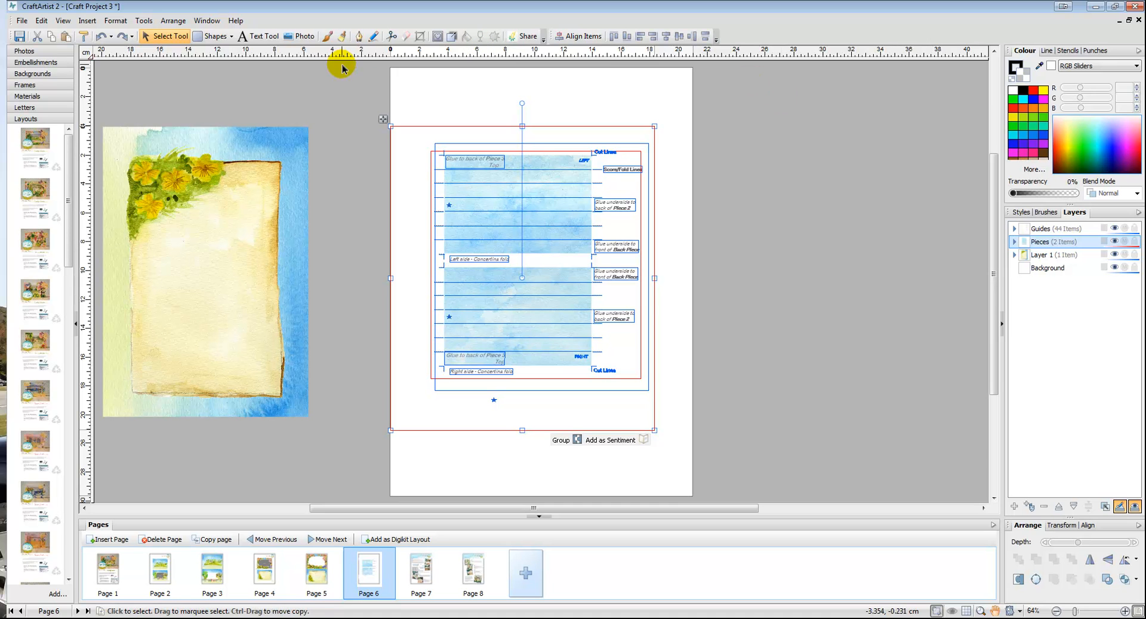
pyautogui.click(775, 425)
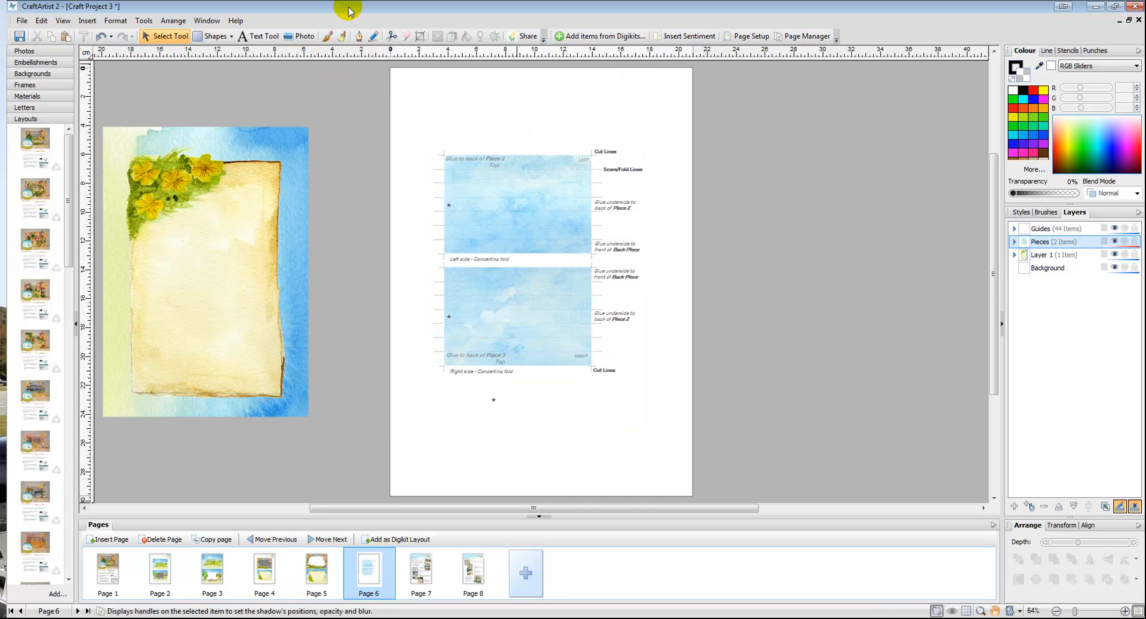
pyautogui.moveTo(297, 80); pyautogui.dragTo(772, 305)
pyautogui.moveTo(780, 549); pyautogui.dragTo(779, 485)
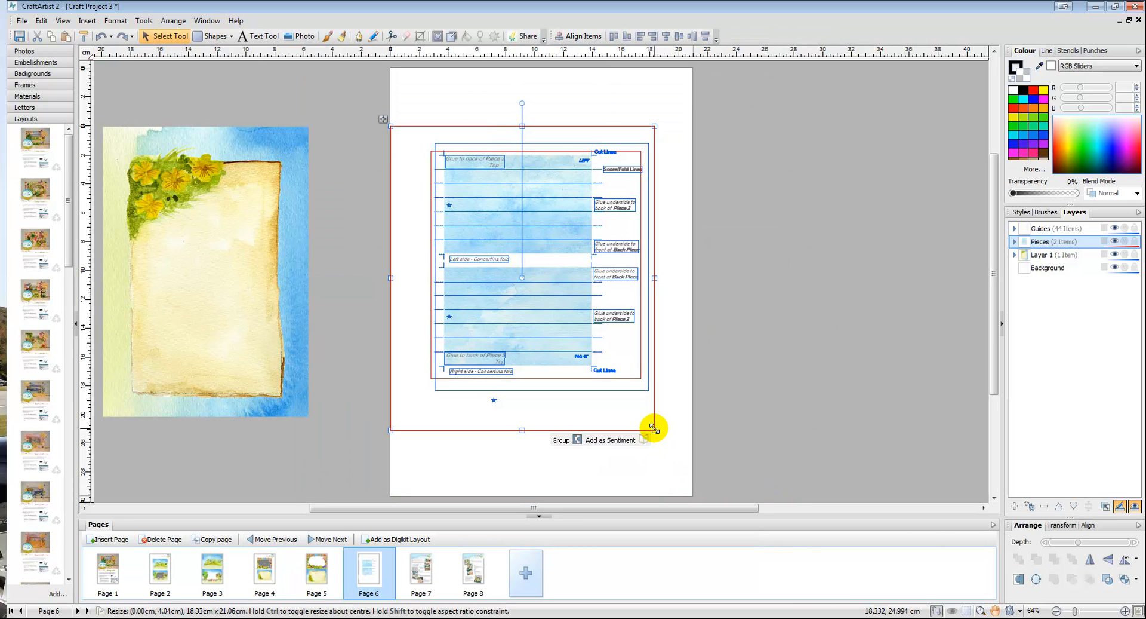
pyautogui.moveTo(653, 427); pyautogui.dragTo(834, 519)
pyautogui.moveTo(724, 133); pyautogui.dragTo(692, 97)
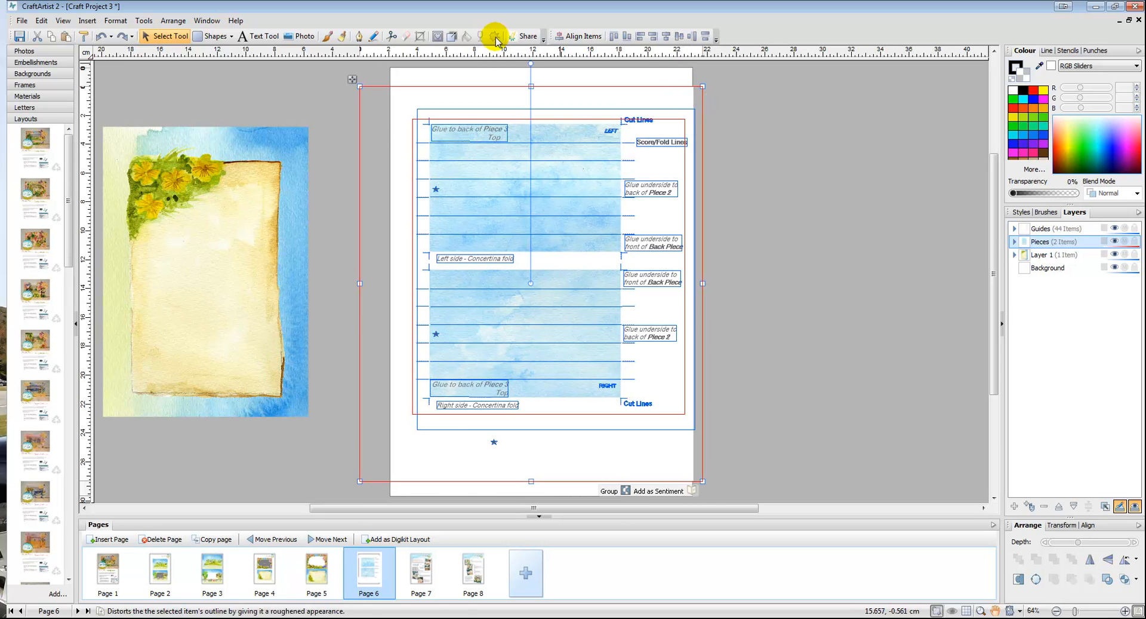
# Step: Lay the Back Piece copy over the enlarged side pieces to compare their sizes, and return it to the pasteboard
pyautogui.click(303, 86)
pyautogui.click(277, 137)
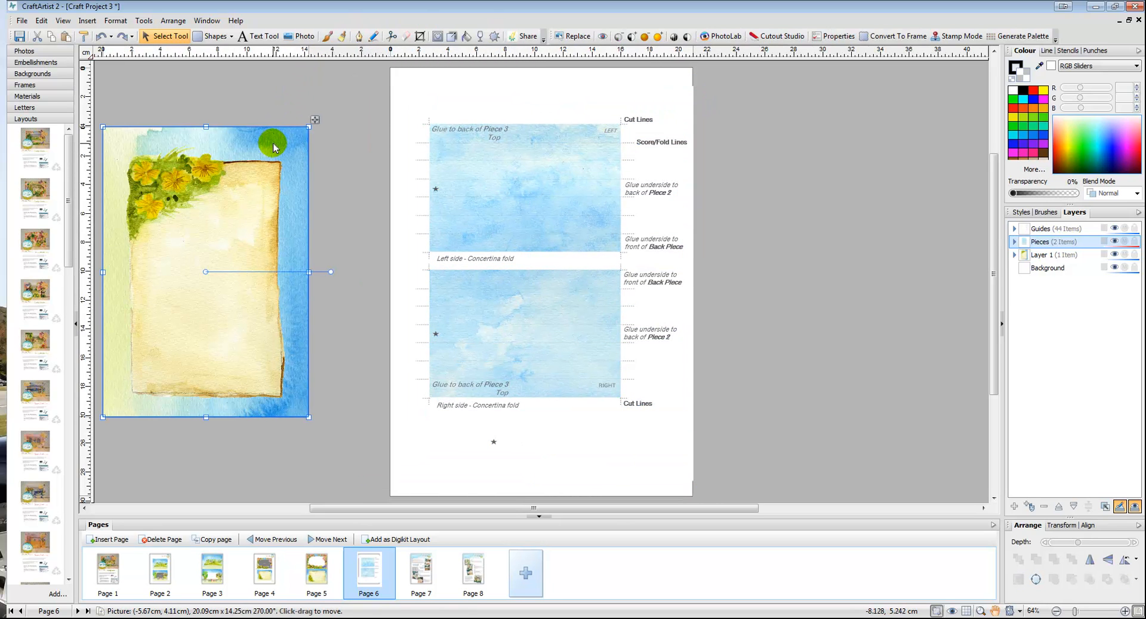
pyautogui.moveTo(274, 141); pyautogui.dragTo(596, 150)
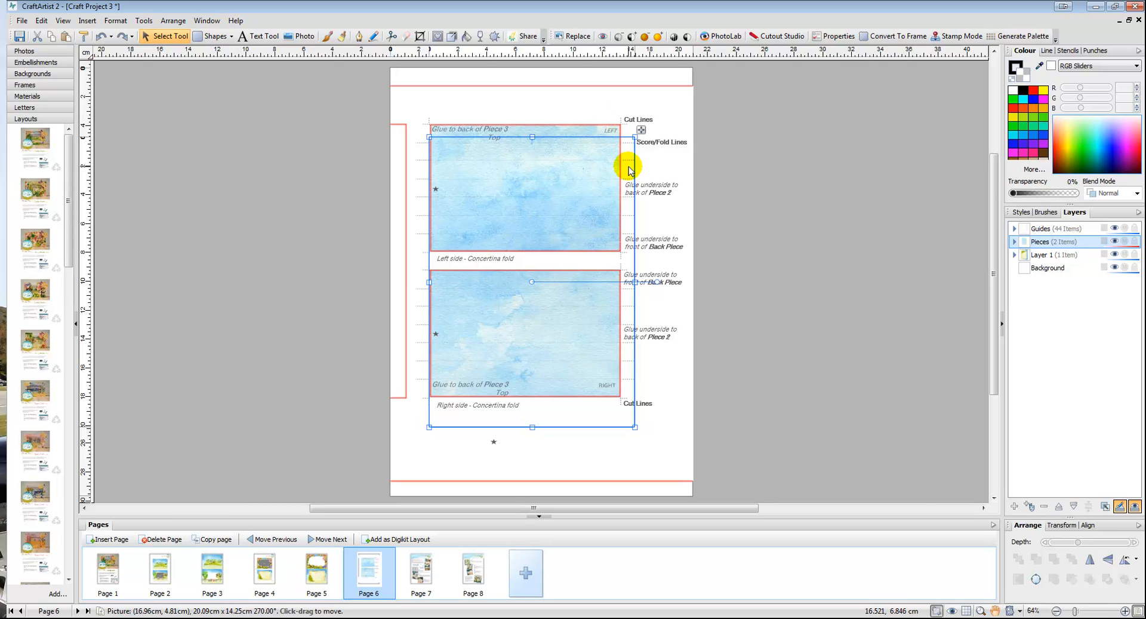
pyautogui.moveTo(629, 170); pyautogui.dragTo(320, 174)
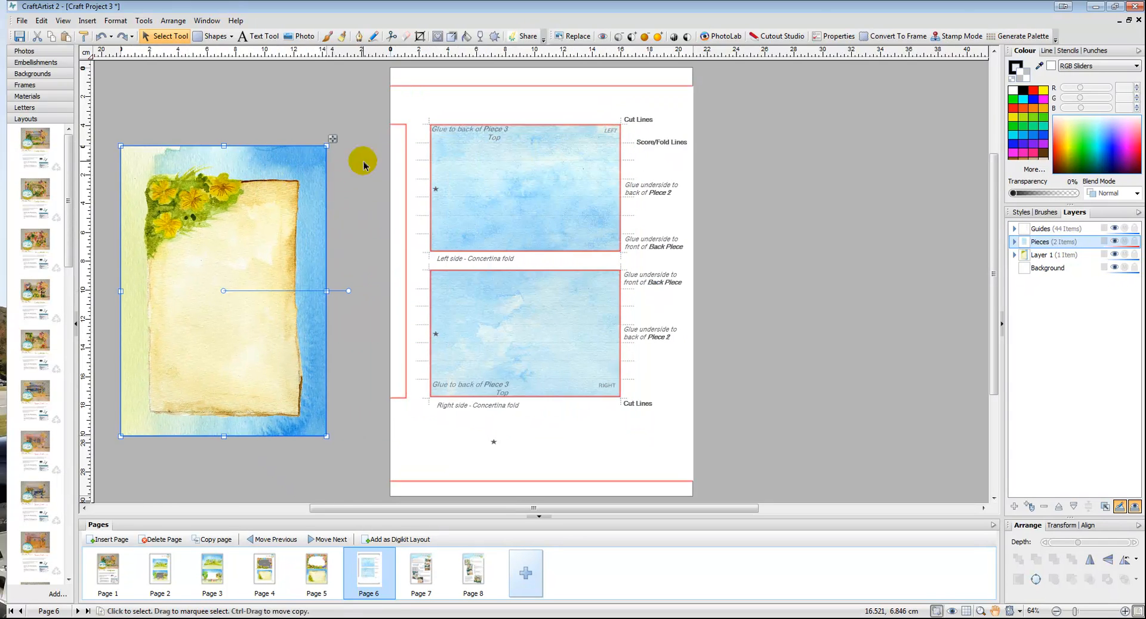
# Step: Enlarge the whole set of side pieces, guides and labels further to about 26 × 29.8 cm and shift it left on the page
pyautogui.moveTo(329, 63); pyautogui.dragTo(812, 495)
pyautogui.moveTo(702, 481); pyautogui.dragTo(738, 517)
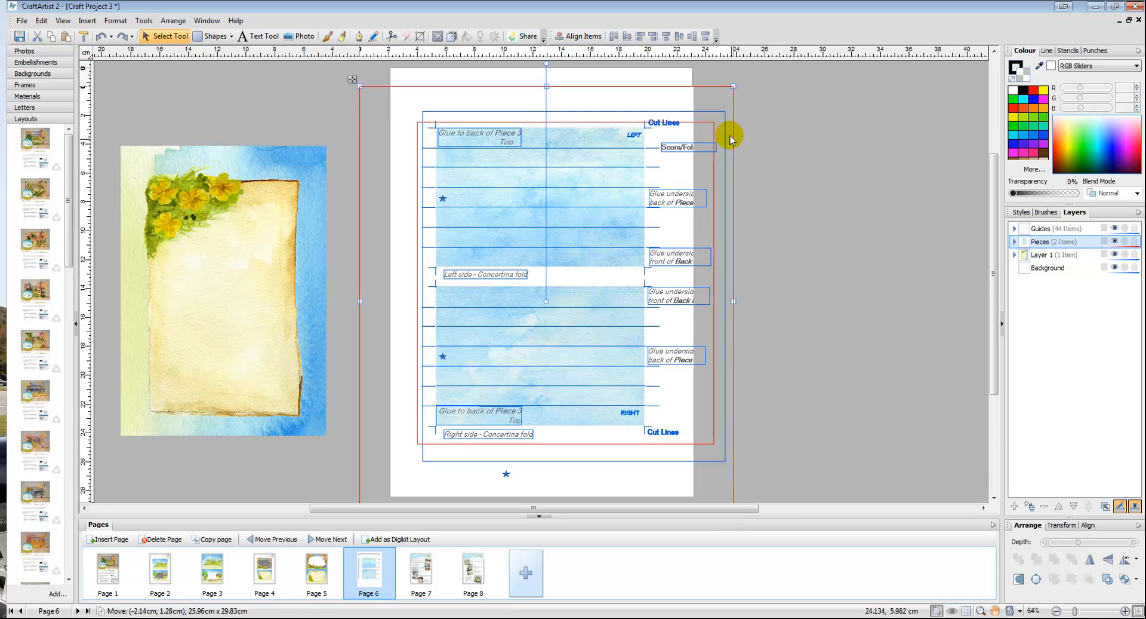
pyautogui.moveTo(715, 101); pyautogui.dragTo(691, 98)
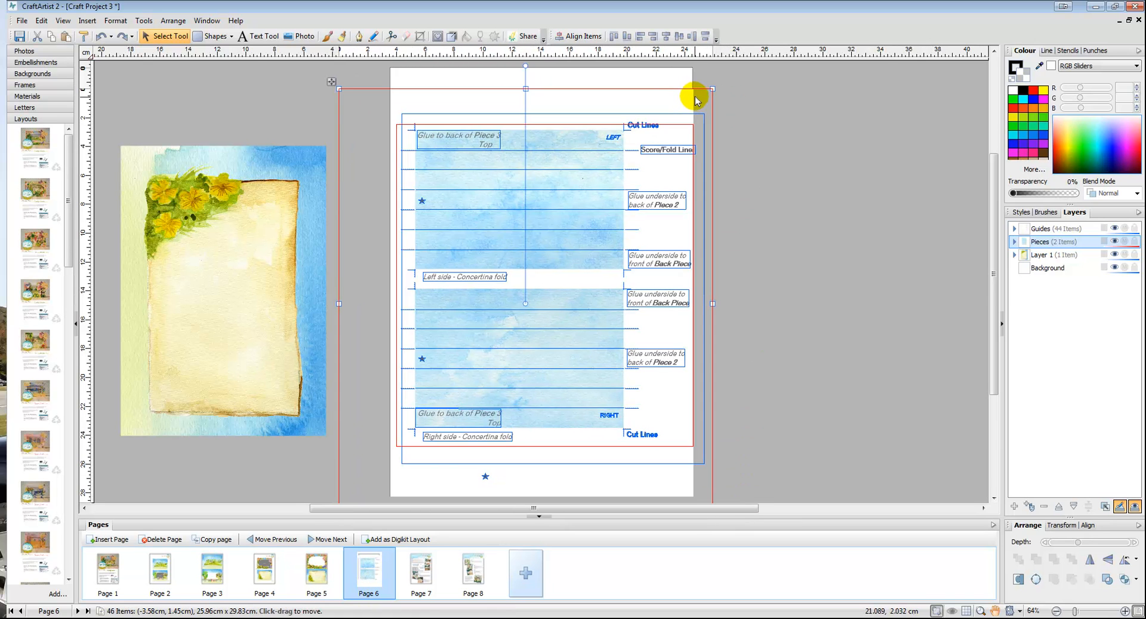
# Step: Check the side pieces again by overlaying the Back Piece copy on them, and move it back off the page
pyautogui.click(221, 118)
pyautogui.moveTo(256, 155); pyautogui.dragTo(561, 142)
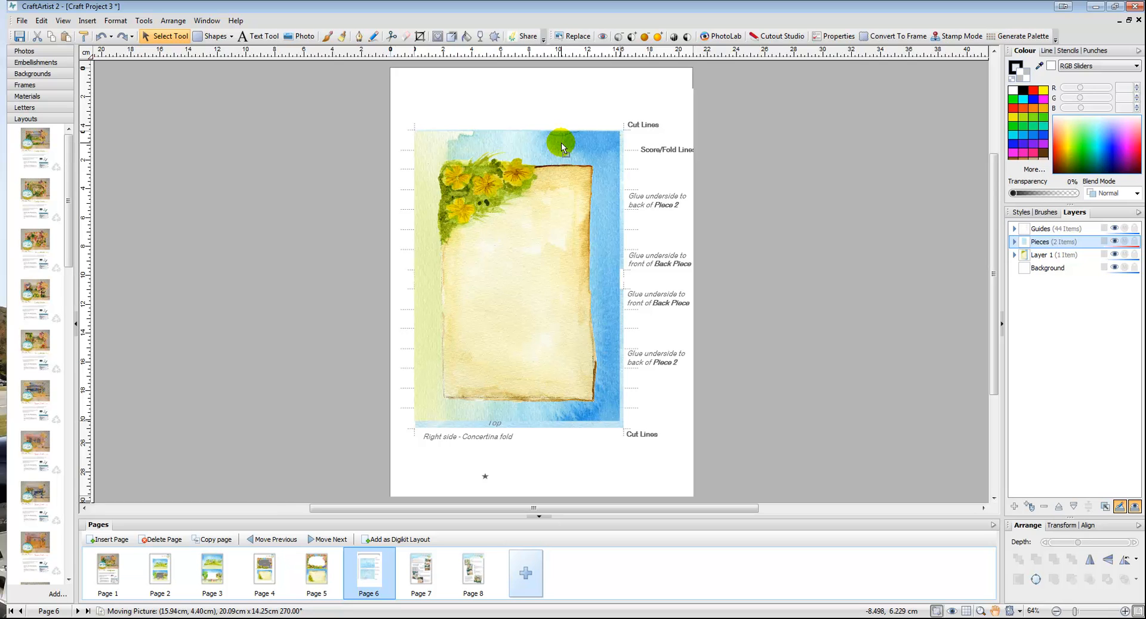
pyautogui.moveTo(561, 142); pyautogui.dragTo(289, 113)
# Step: Shrink the selected side pieces, guides and labels slightly to about 21 × 27.1 cm so the labels fit within the page edge
pyautogui.moveTo(333, 66); pyautogui.dragTo(789, 512)
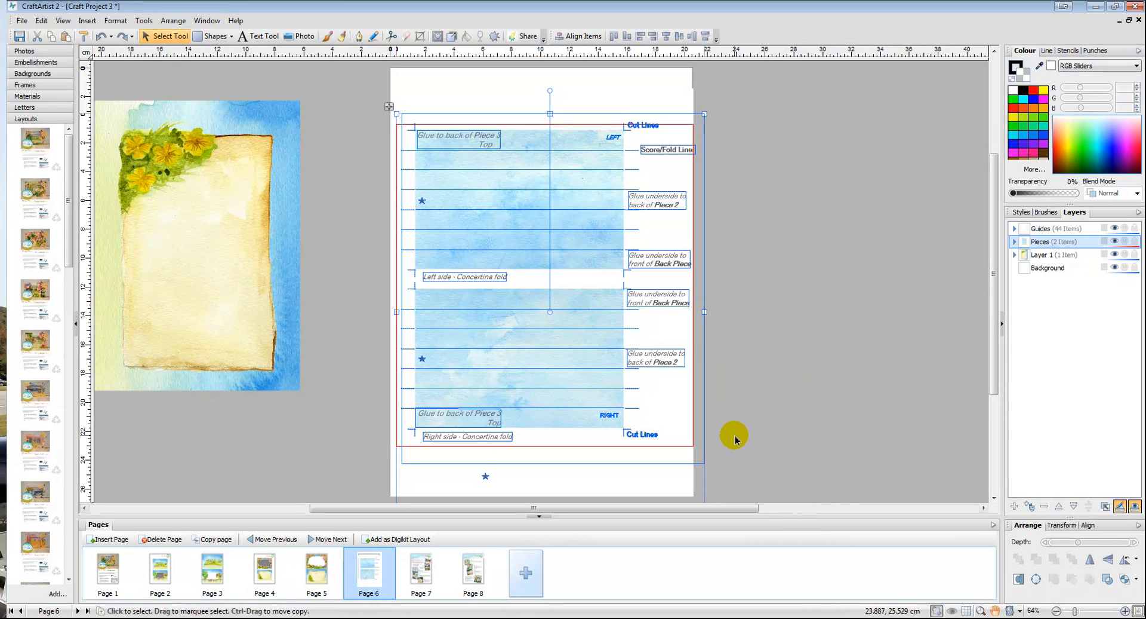
pyautogui.scroll(-1, 734, 436)
pyautogui.moveTo(704, 488); pyautogui.dragTo(702, 482)
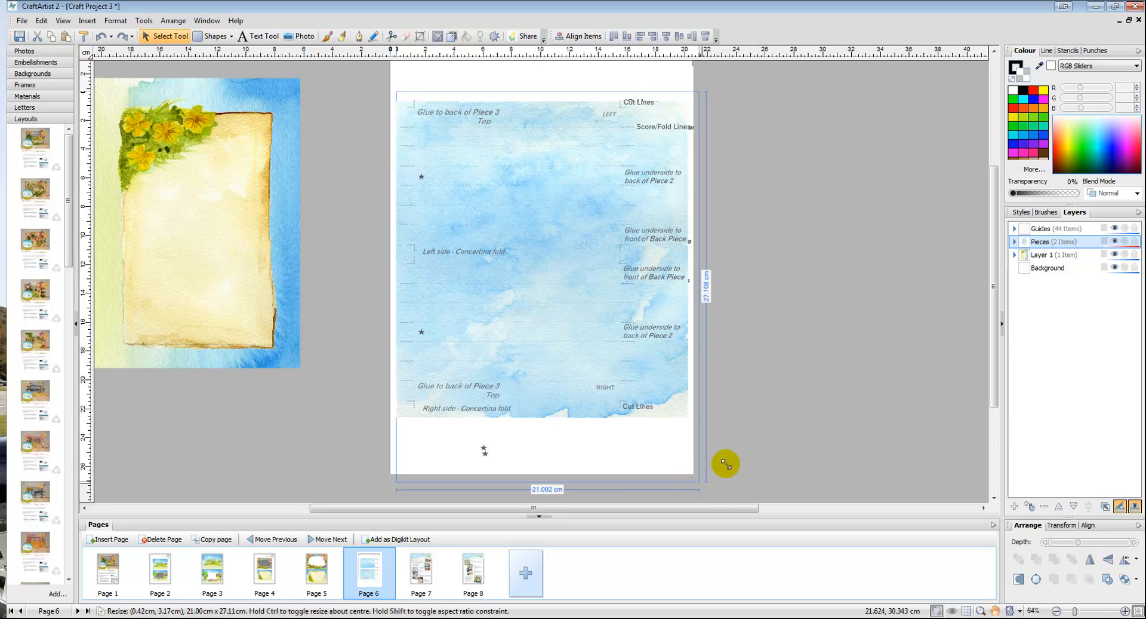
pyautogui.click(805, 292)
# Step: Delete the Back Piece copy from the pasteboard beside page 6
pyautogui.moveTo(205, 76); pyautogui.dragTo(244, 132)
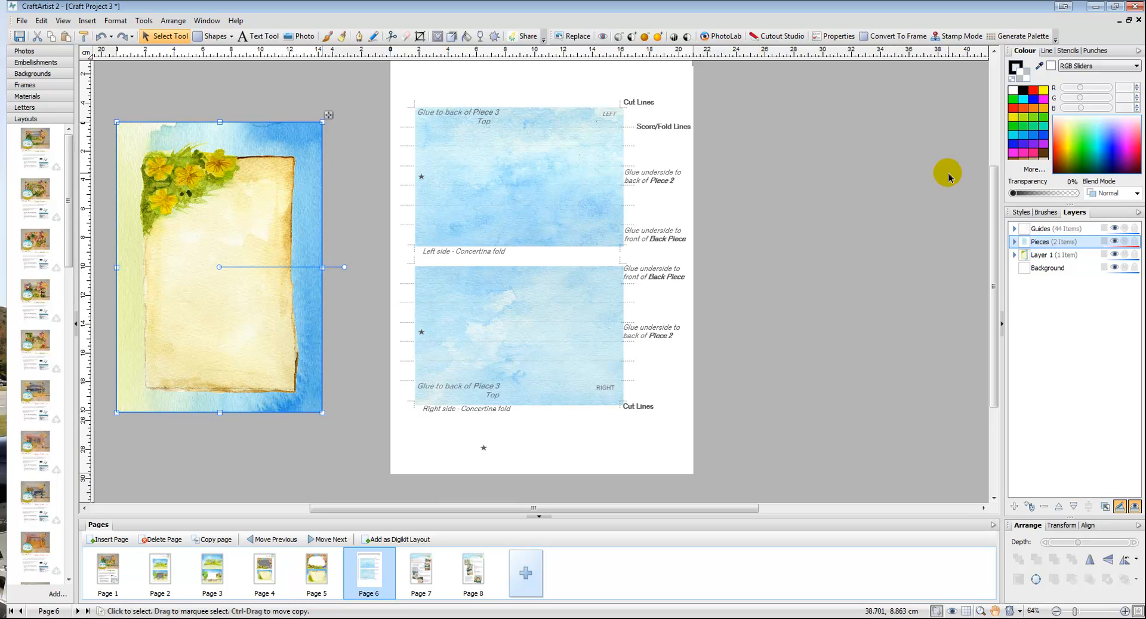
pyautogui.scroll(1, 654, 119)
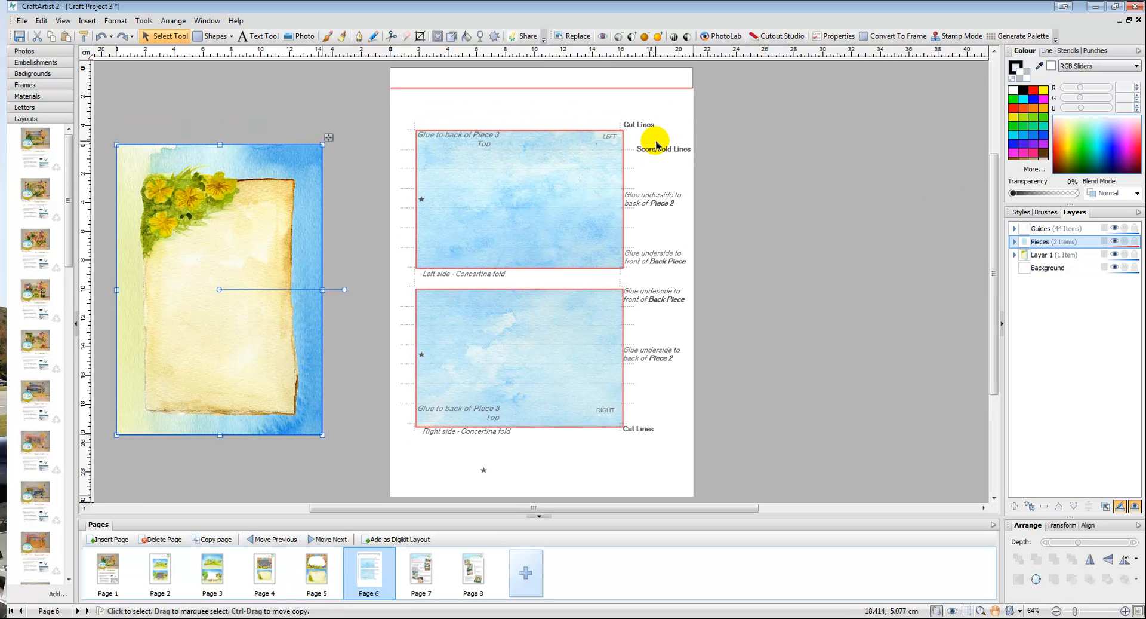
pyautogui.scroll(1, 655, 145)
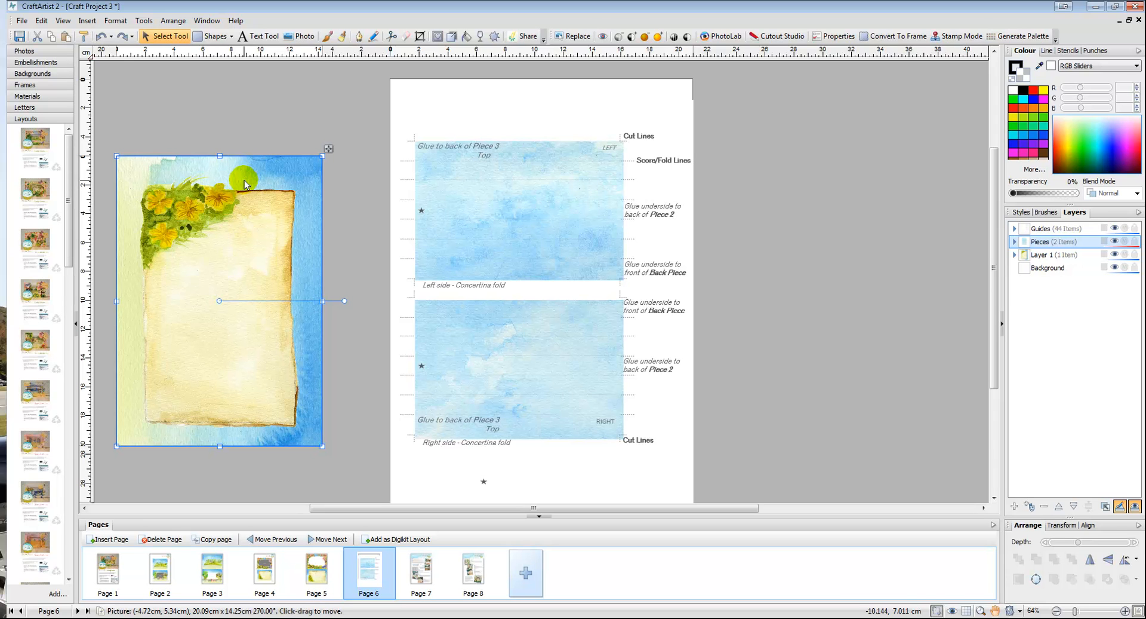
pyautogui.press('Delete')
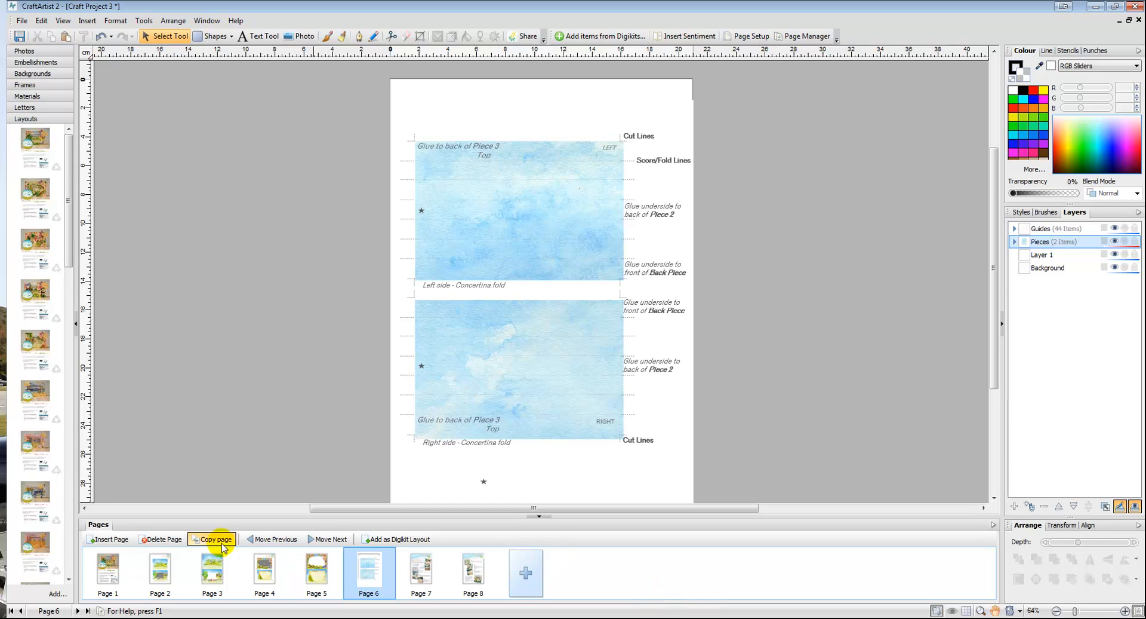
# Step: Review the project's pages from page 1 to page 6, checking the original templates and the enlarged pieces
pyautogui.click(108, 575)
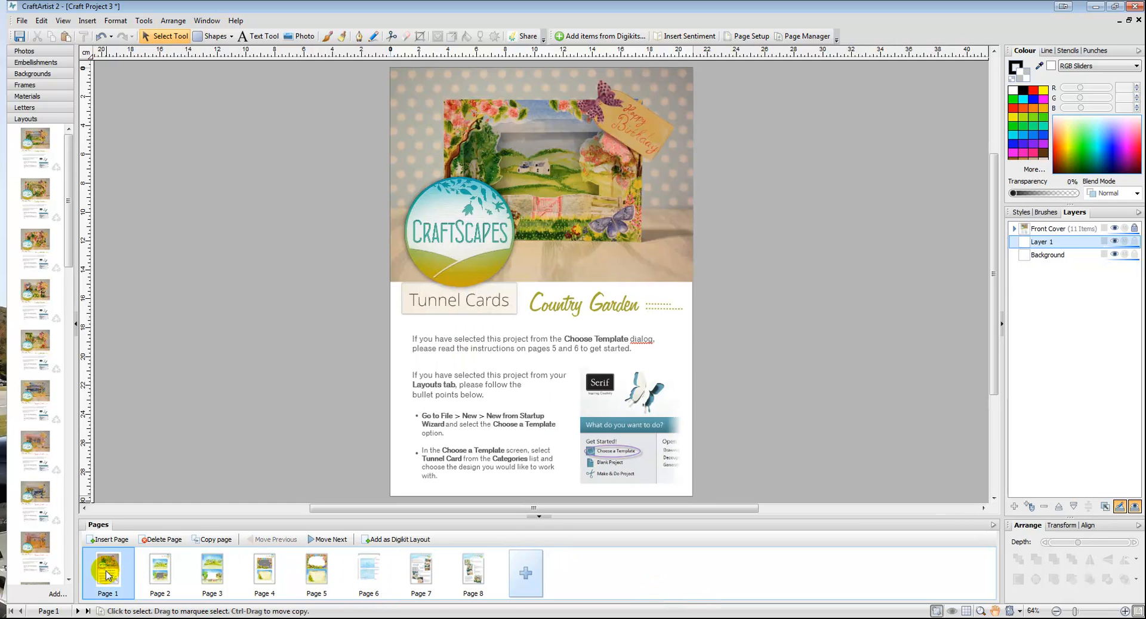
pyautogui.click(150, 578)
pyautogui.click(218, 579)
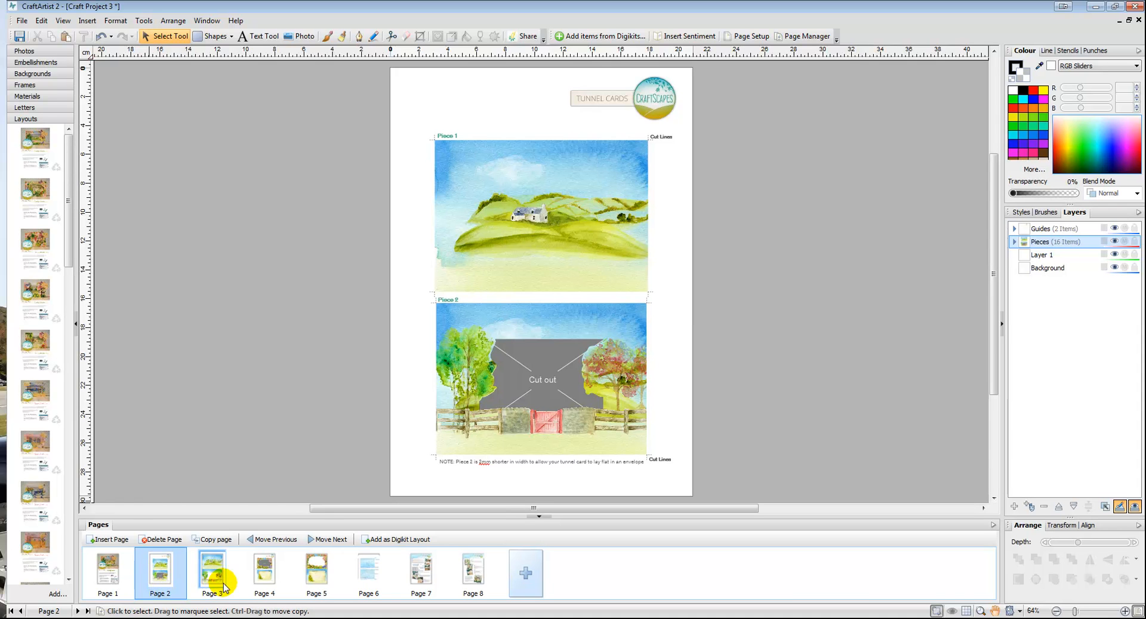
pyautogui.click(266, 571)
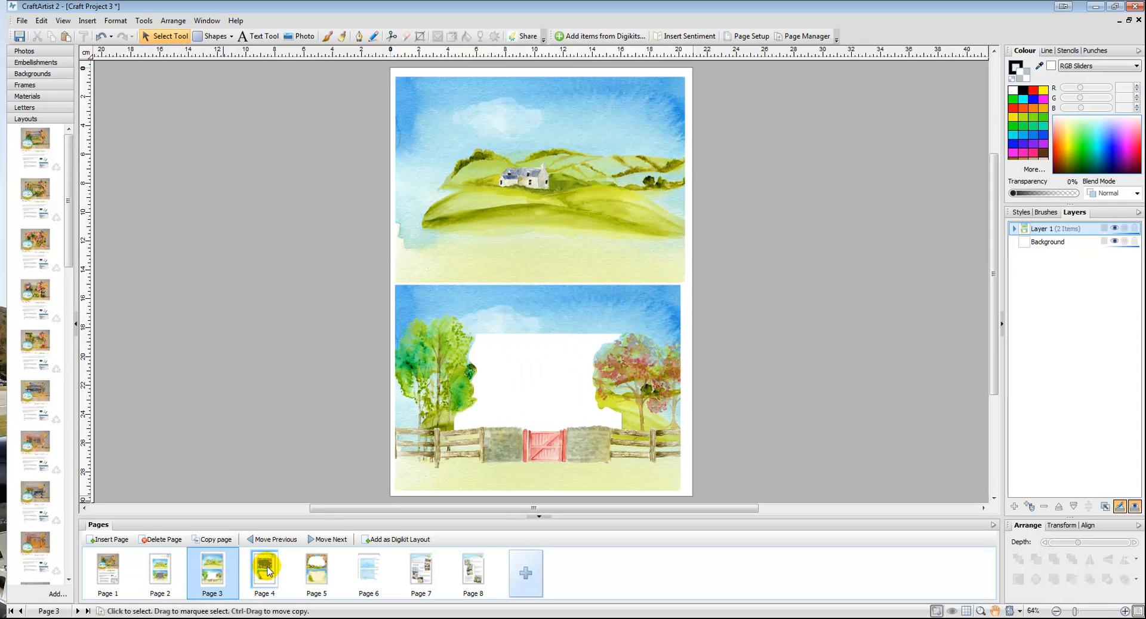
pyautogui.click(317, 570)
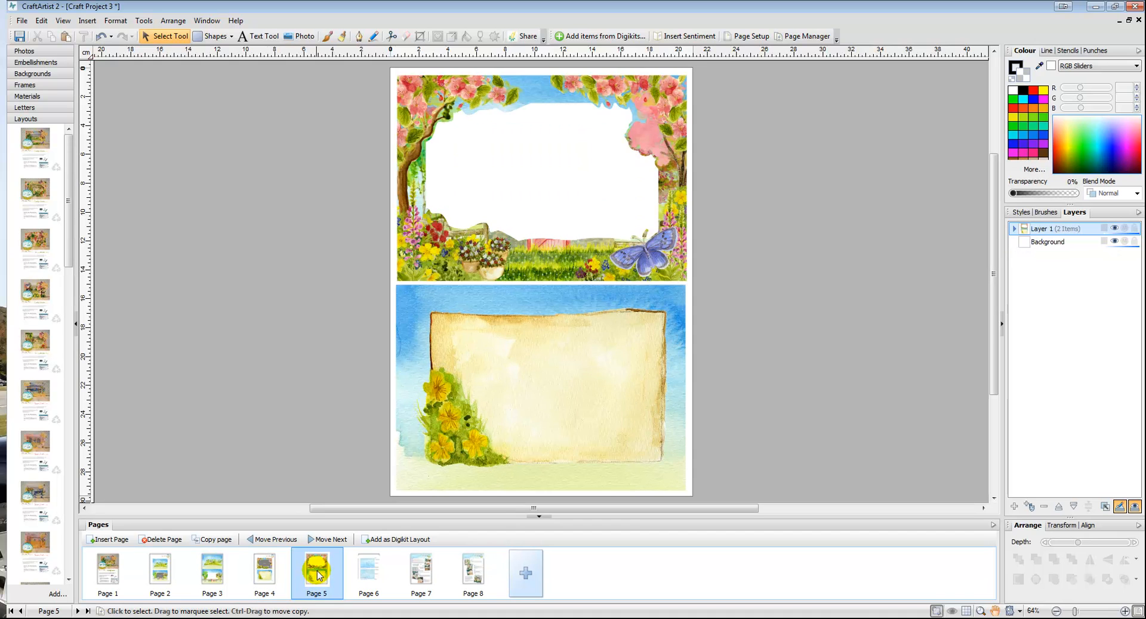
pyautogui.click(375, 578)
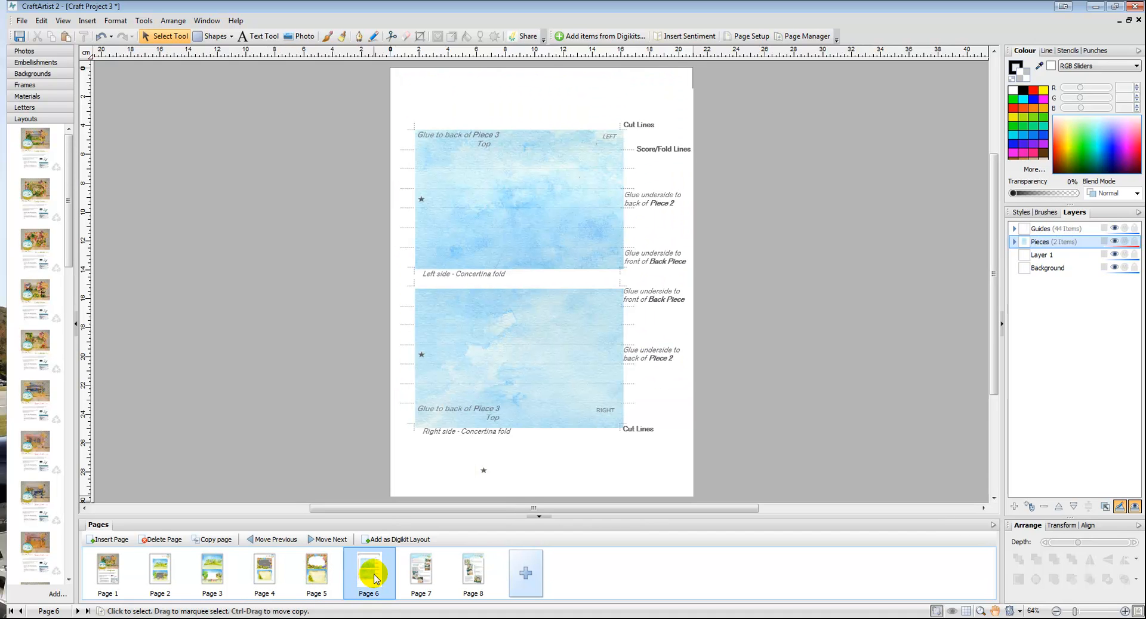